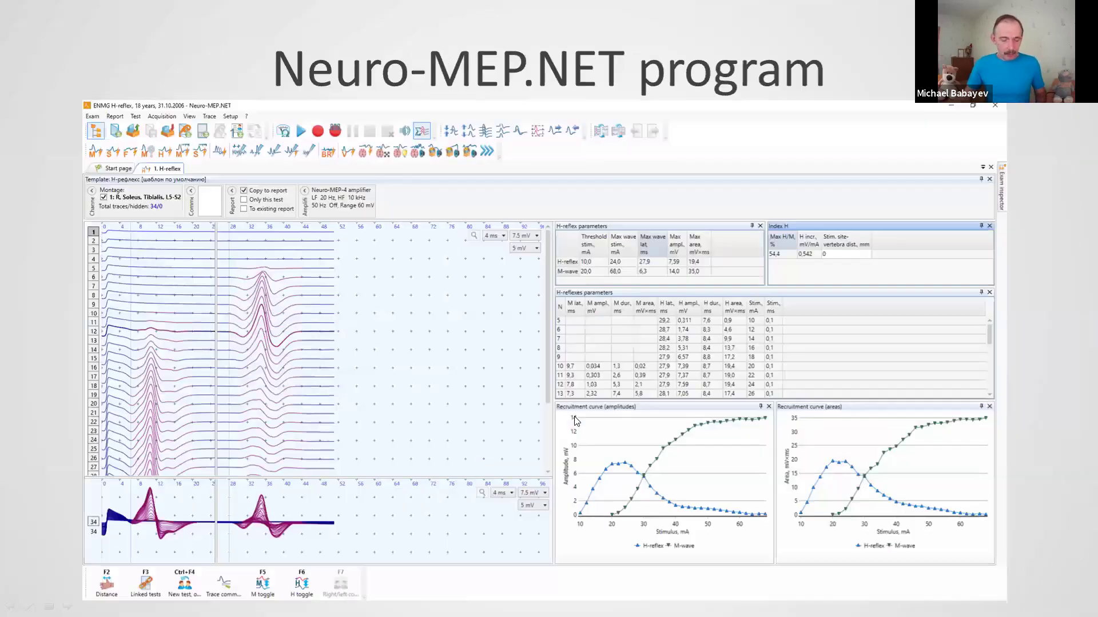
End the slideshow and select the Neuro-MEP.NET desktop shortcut.
key(Escape)
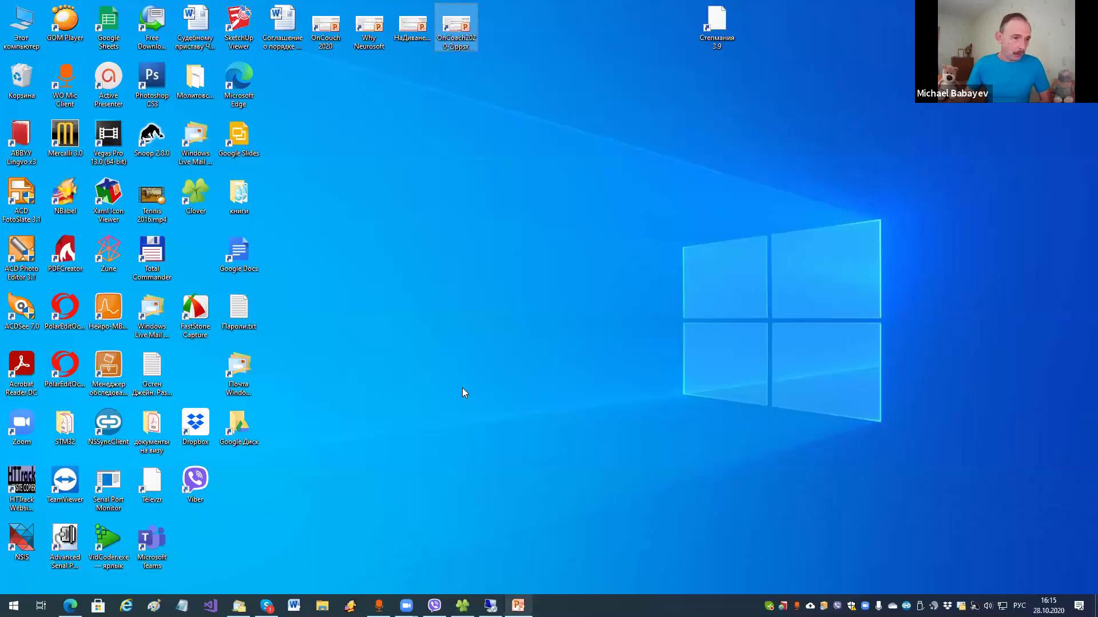
click(500, 366)
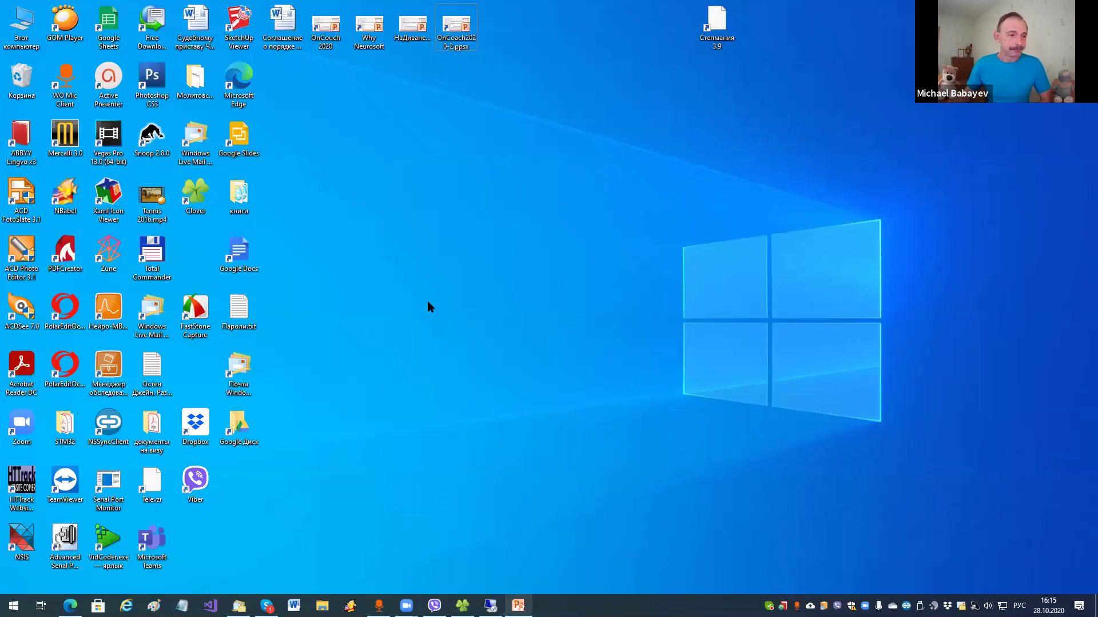
click(108, 309)
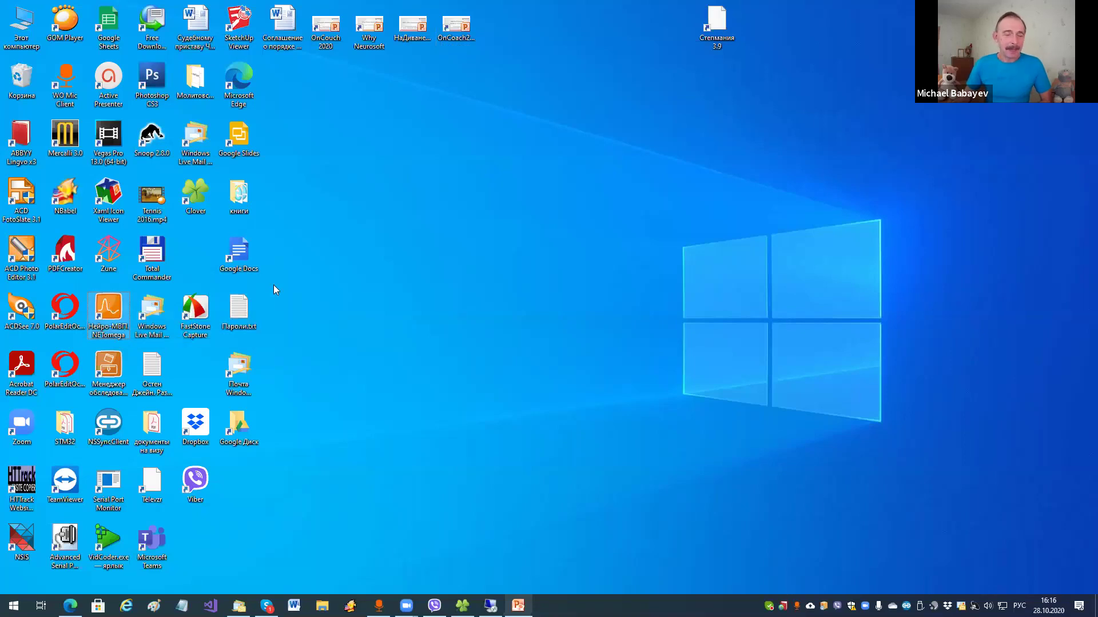
Launch Neuro-MEP.NET and look through the Exam and Setup menus, leaving the Start page showing.
key(Return)
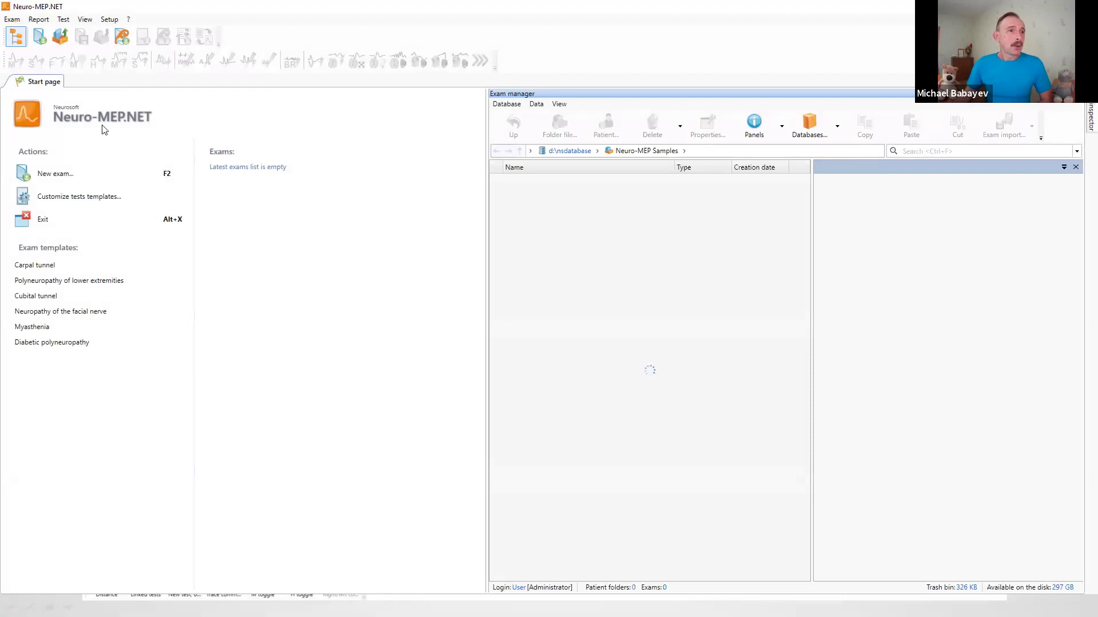
click(12, 20)
click(12, 19)
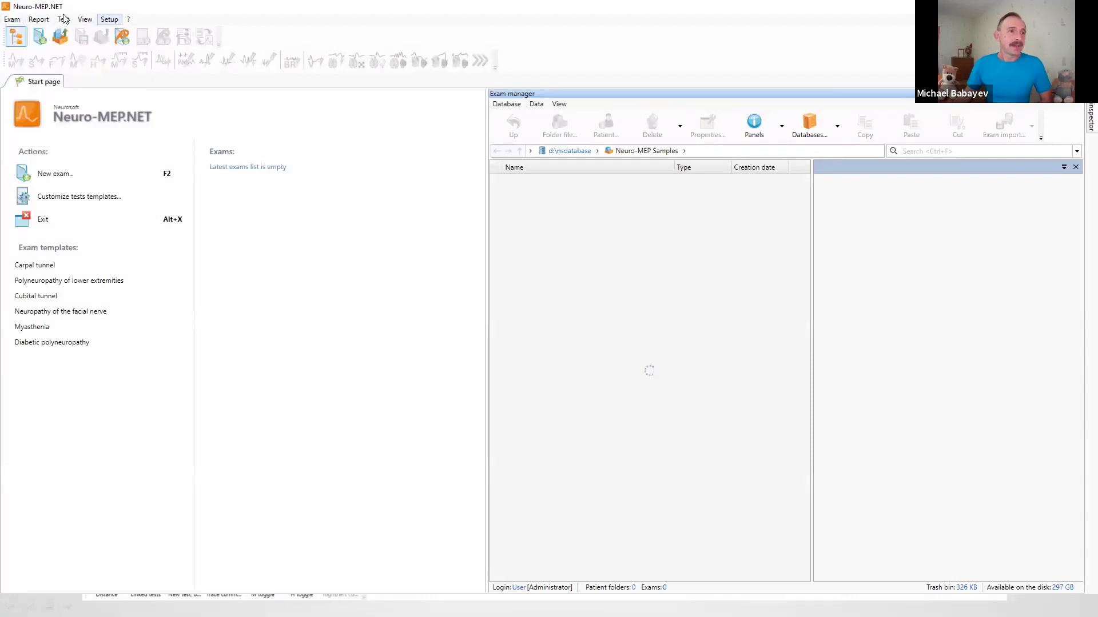
click(11, 19)
mouse_move(109, 20)
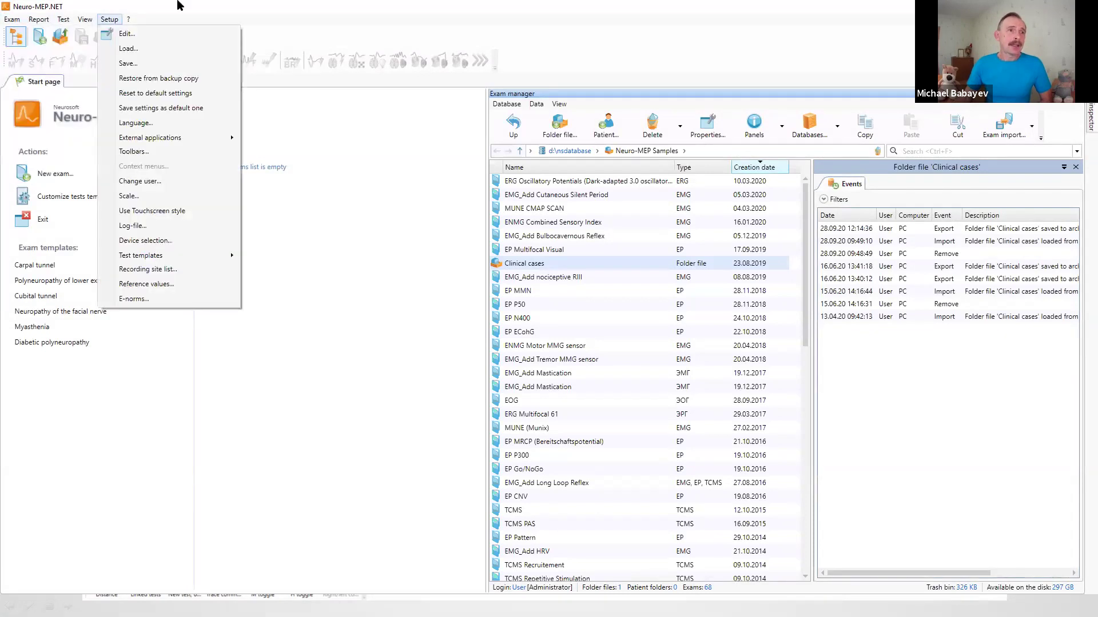
click(177, 5)
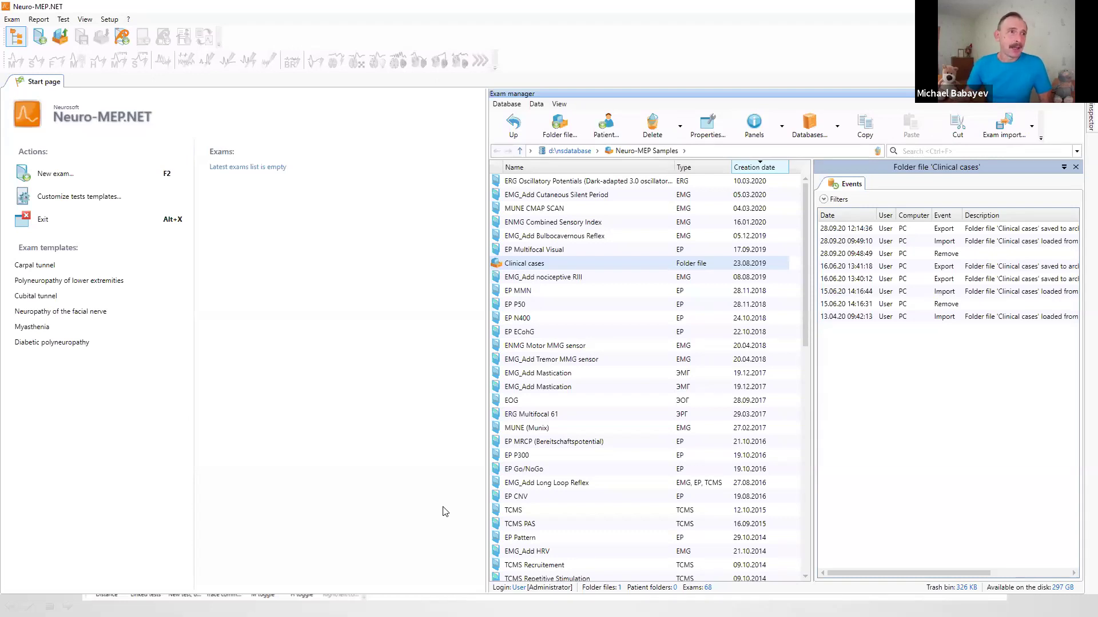
Glance at the Exam menu, then begin a new exam from the Start page.
click(12, 21)
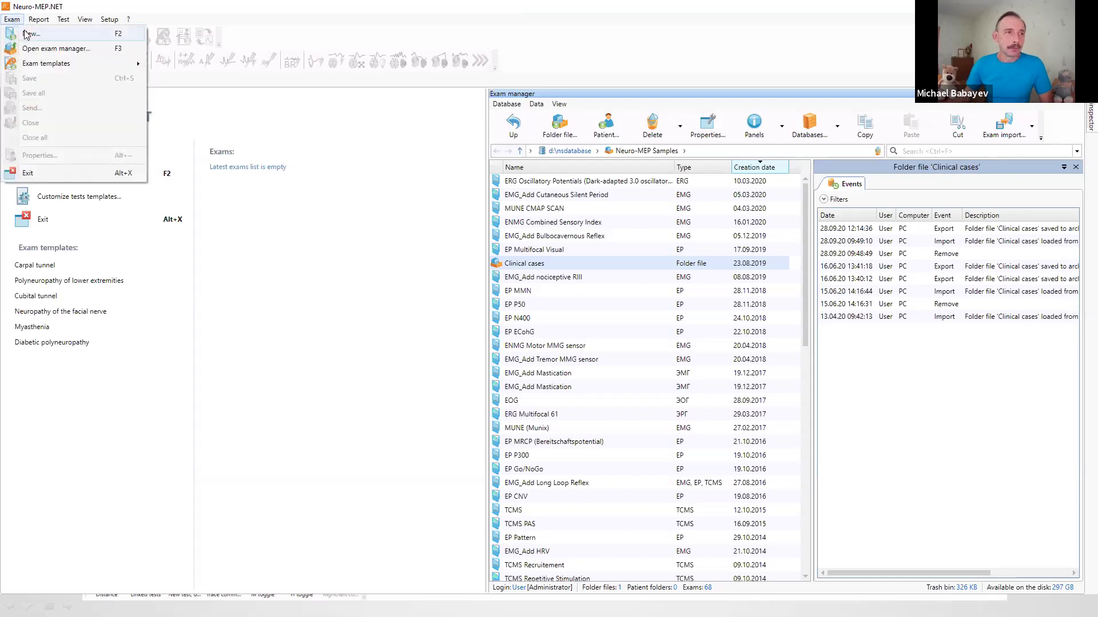
click(200, 7)
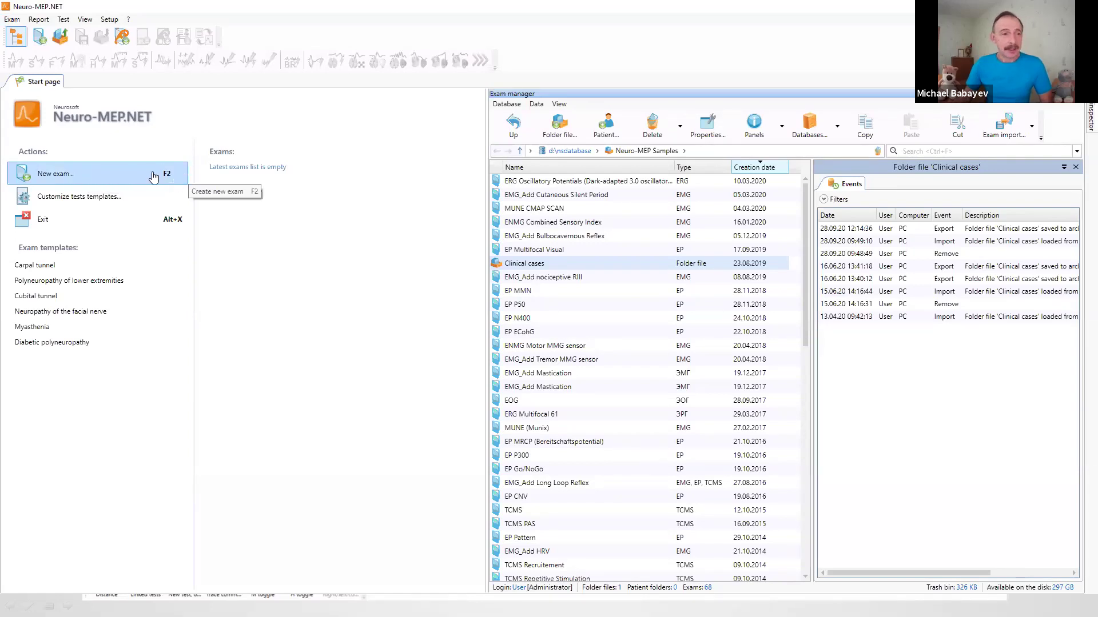
click(110, 179)
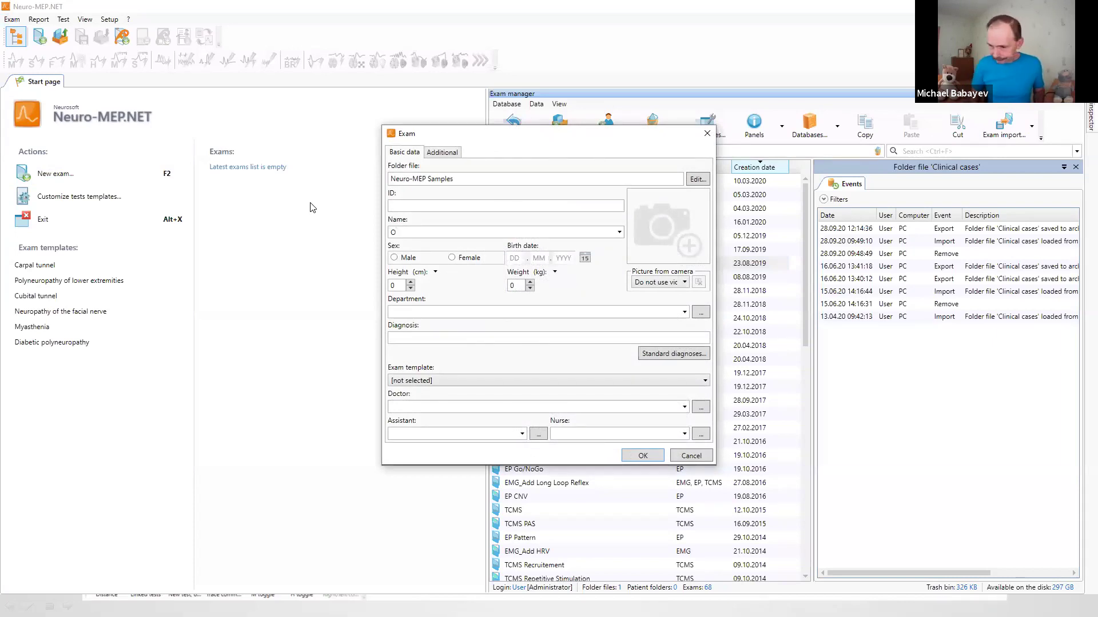
Enter the patient's full name in the Exam form and set sex to Male.
key(BackSpace)
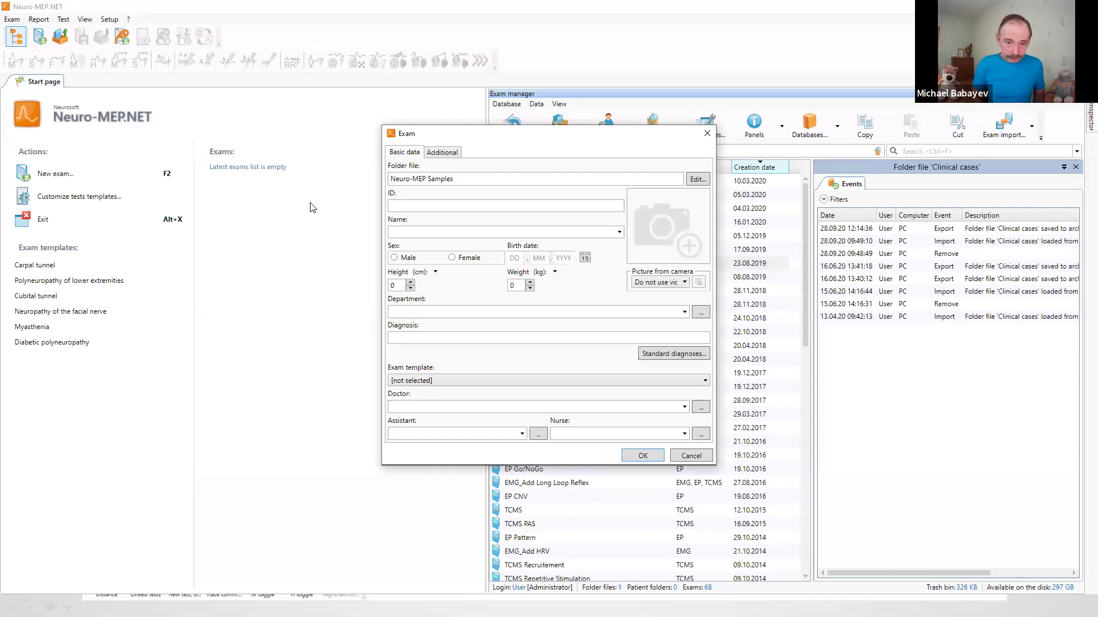
text(Jonh)
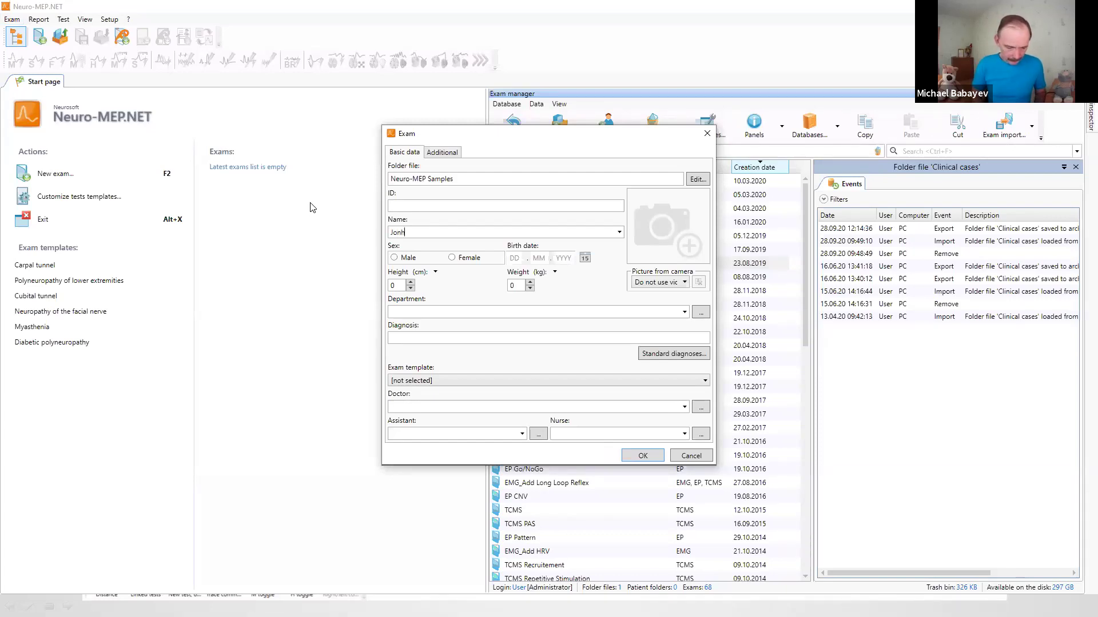
text( Daw)
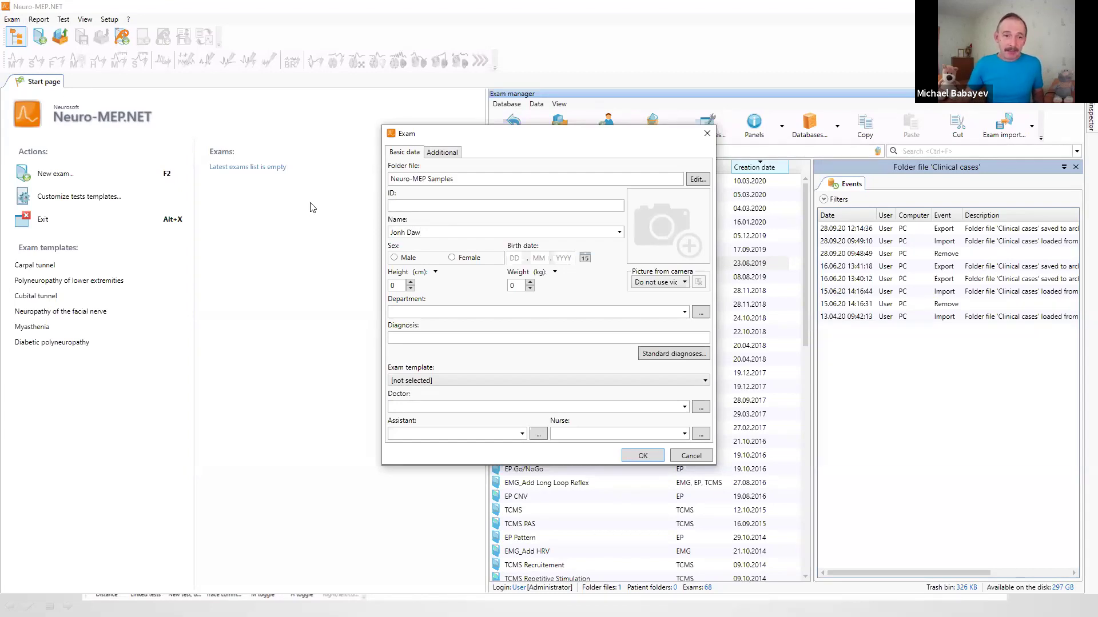
key(Tab)
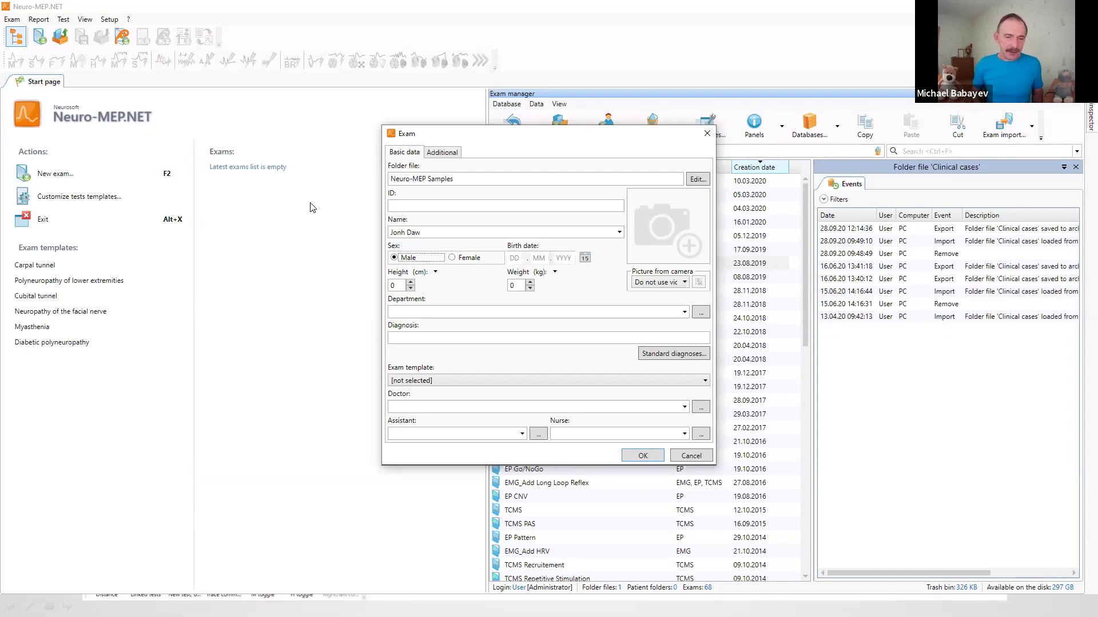
key(Tab)
key(Tab)
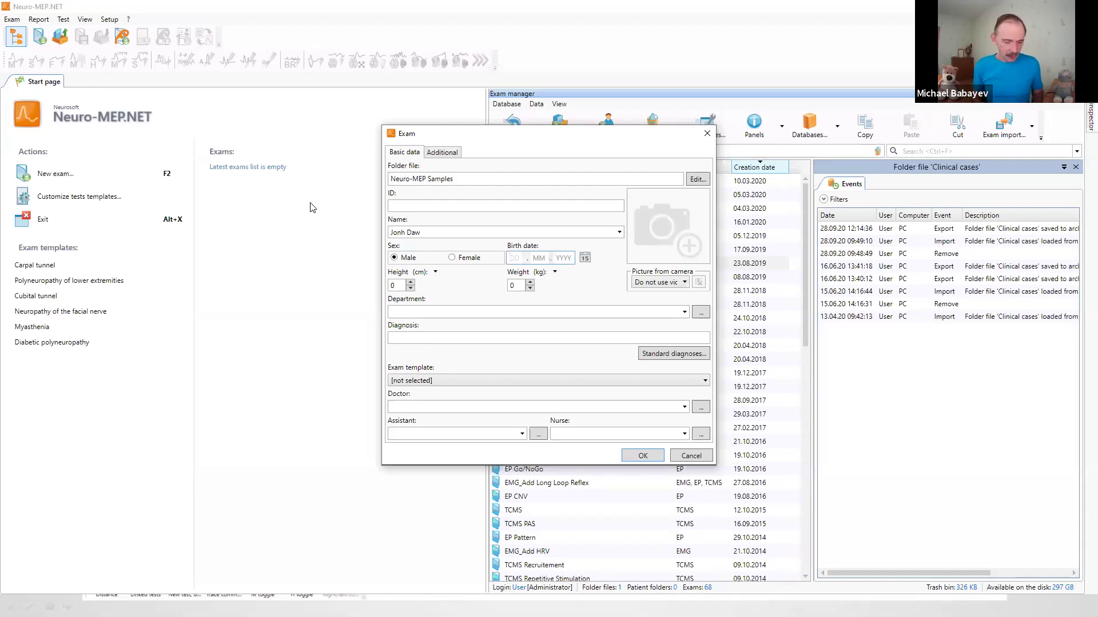
text(12.)
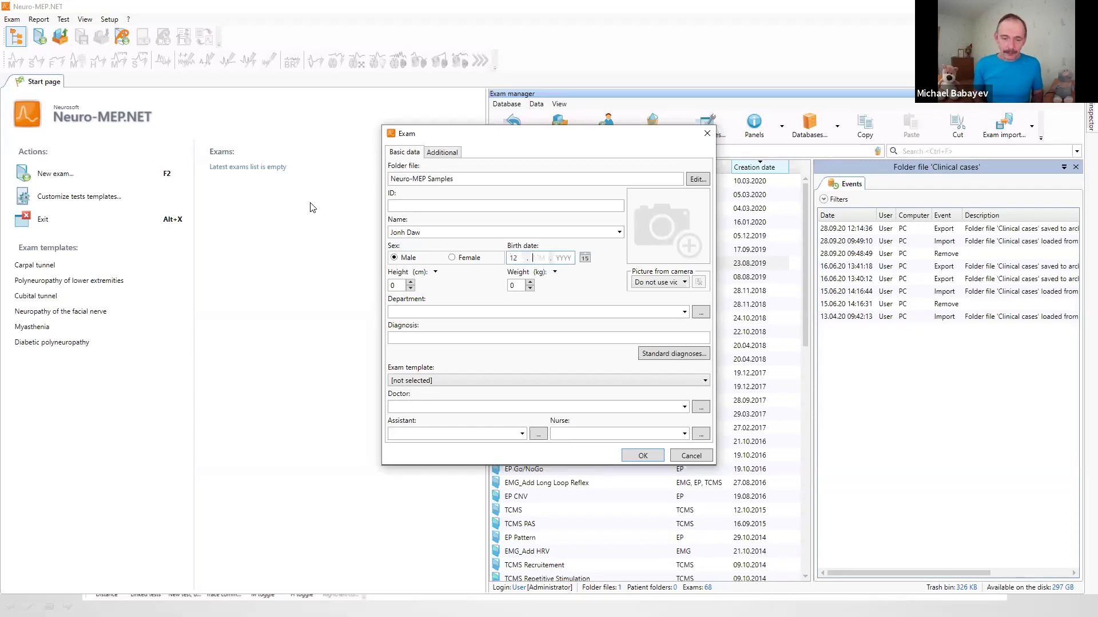
text(0)
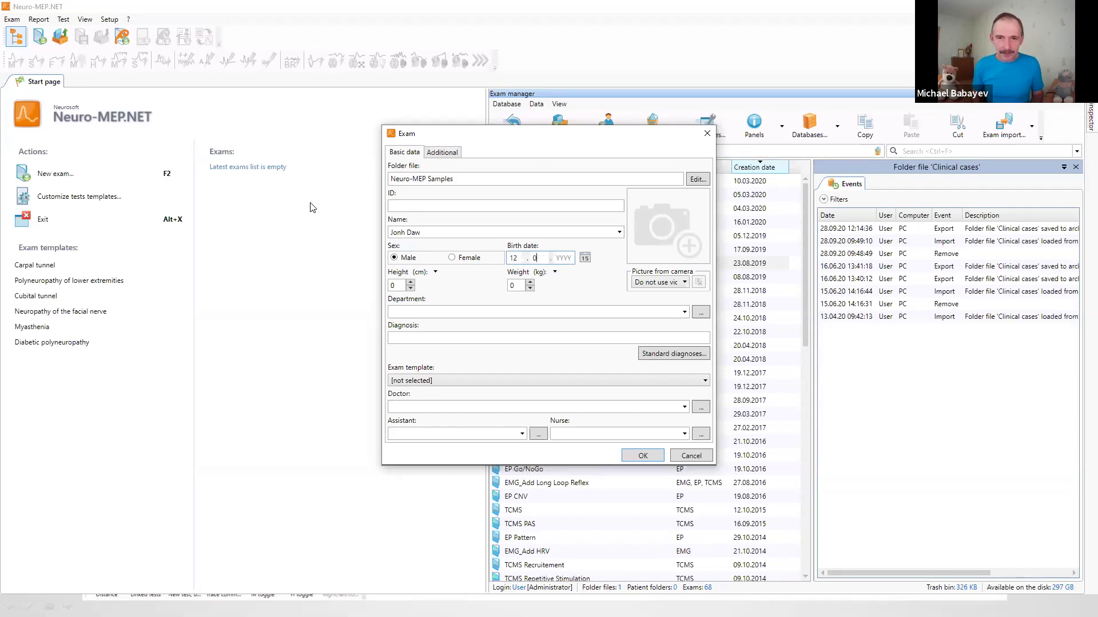
text(7.)
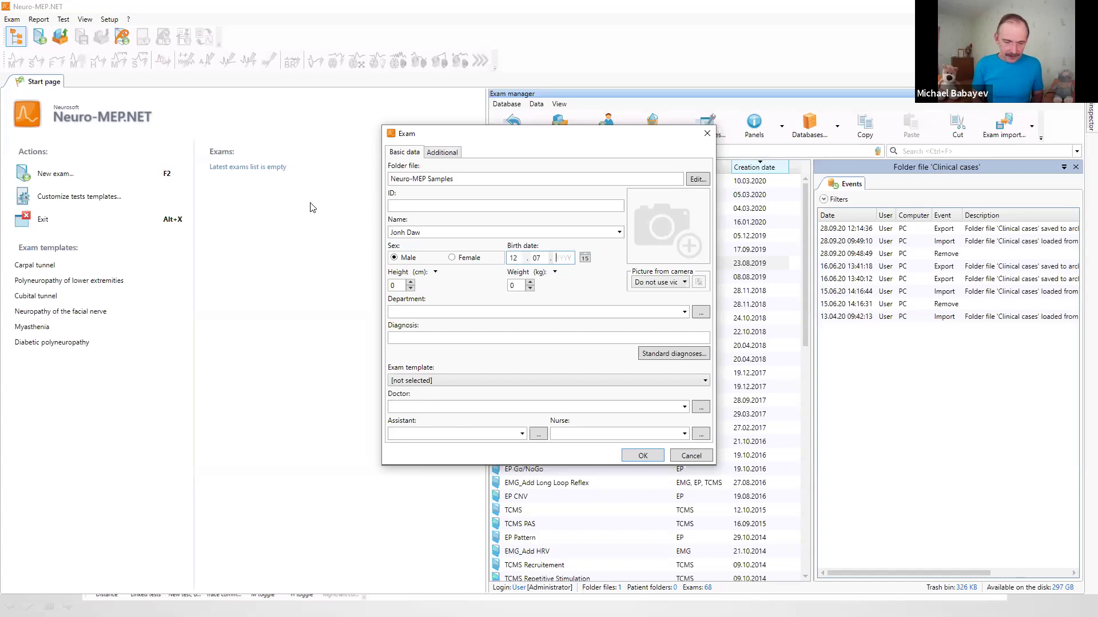
text(95)
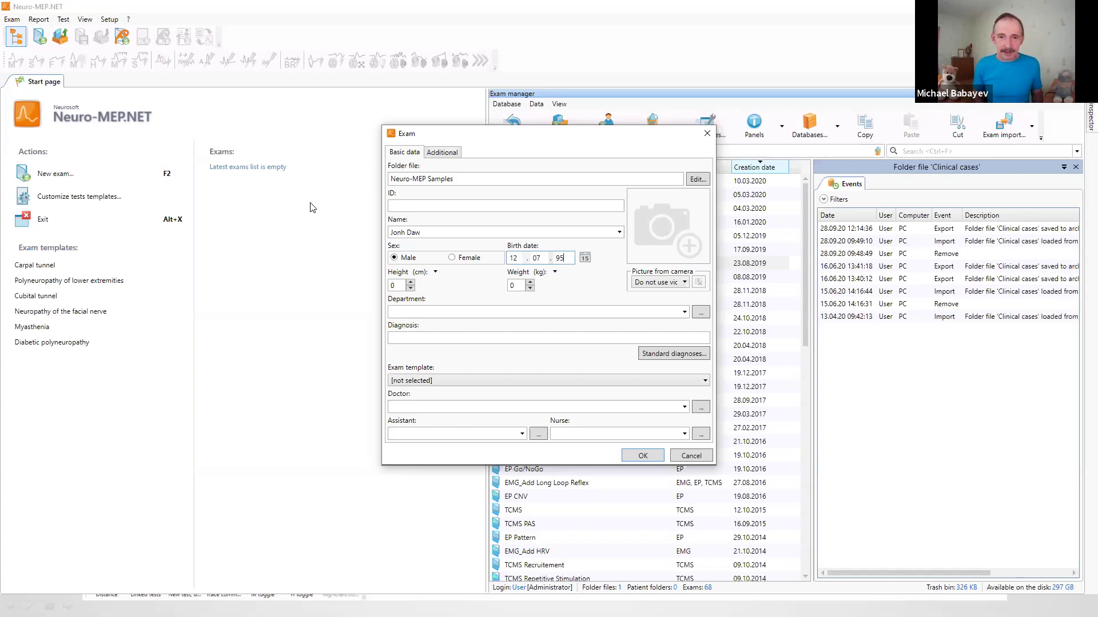
key(Tab)
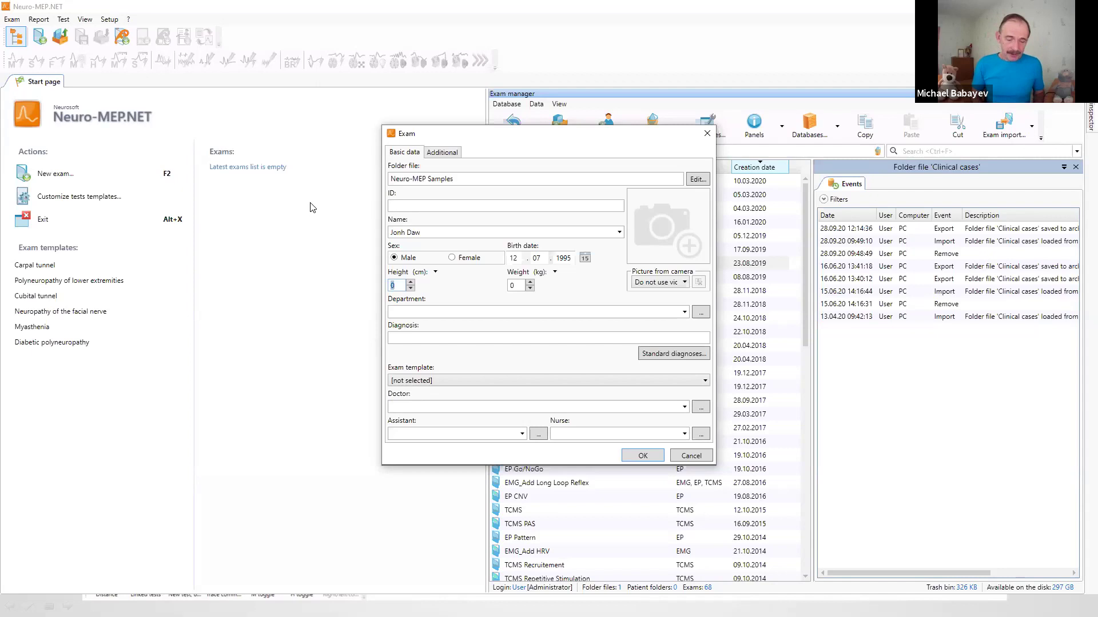
text(178)
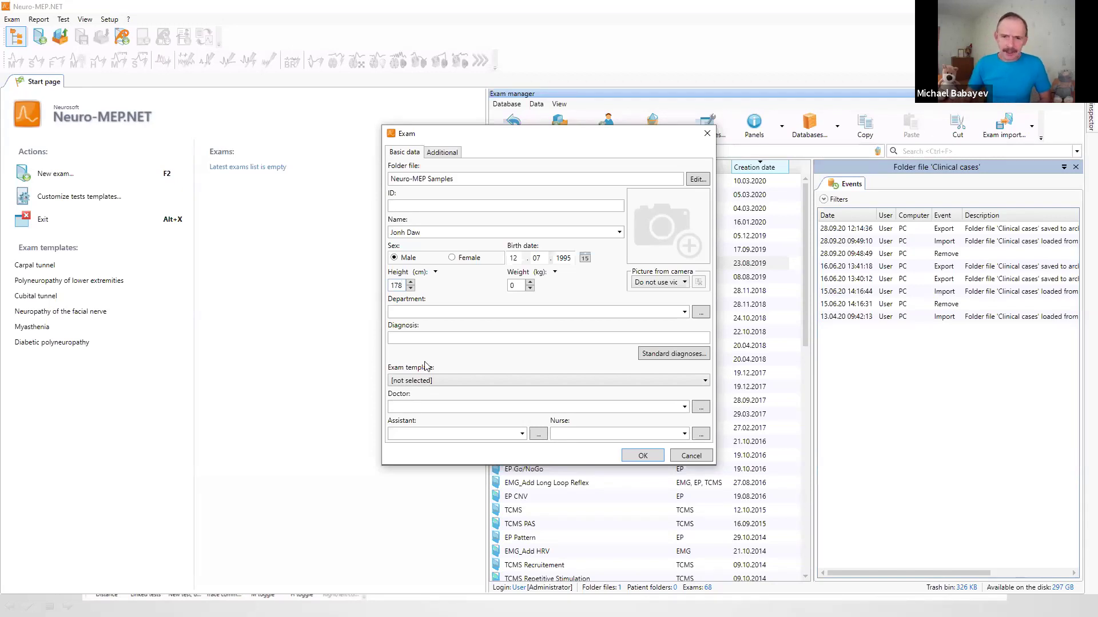
click(643, 459)
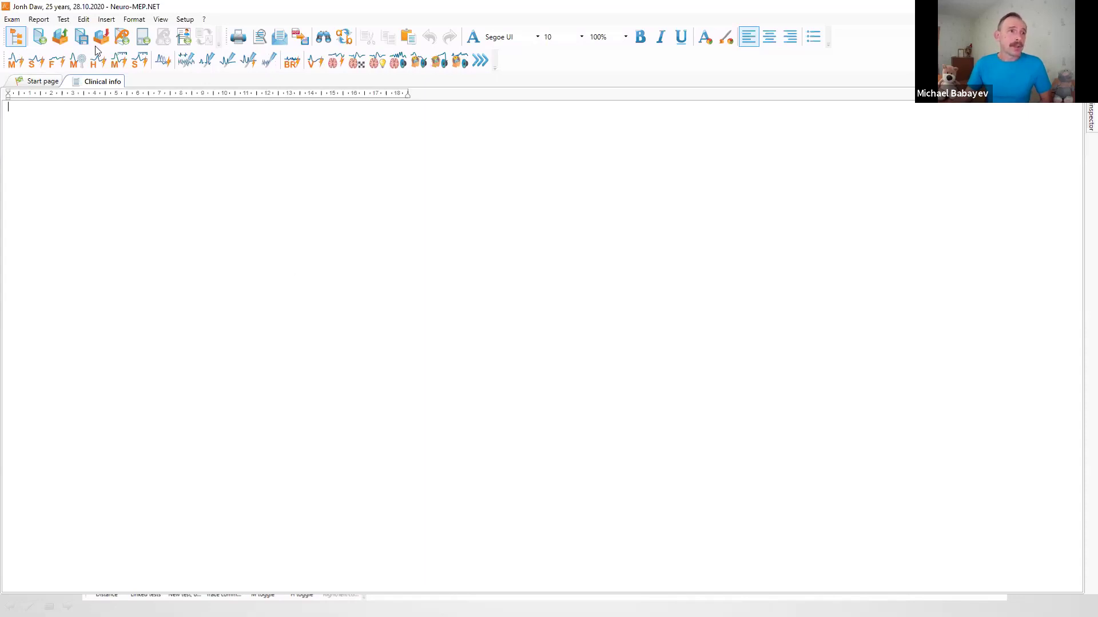
Bring up the New test dialog listing Motor CV templates like Medianus (APB).
click(63, 19)
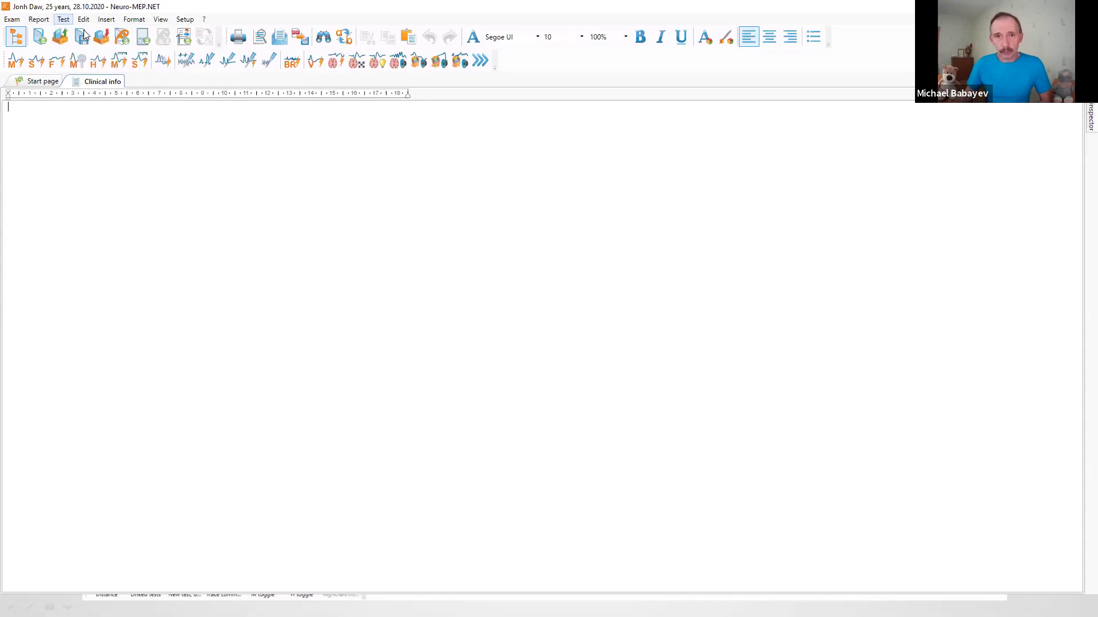
click(82, 35)
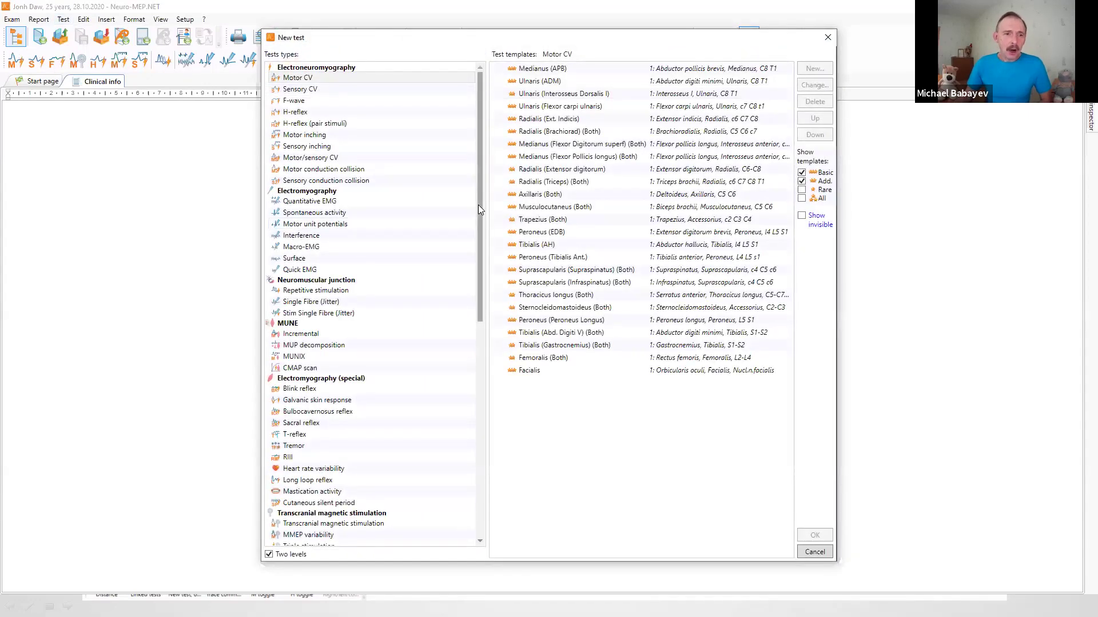
Browse the Interference templates, including Brachioradialis (C5-C6), then close the New test dialog without adding one.
drag(478, 205, 478, 450)
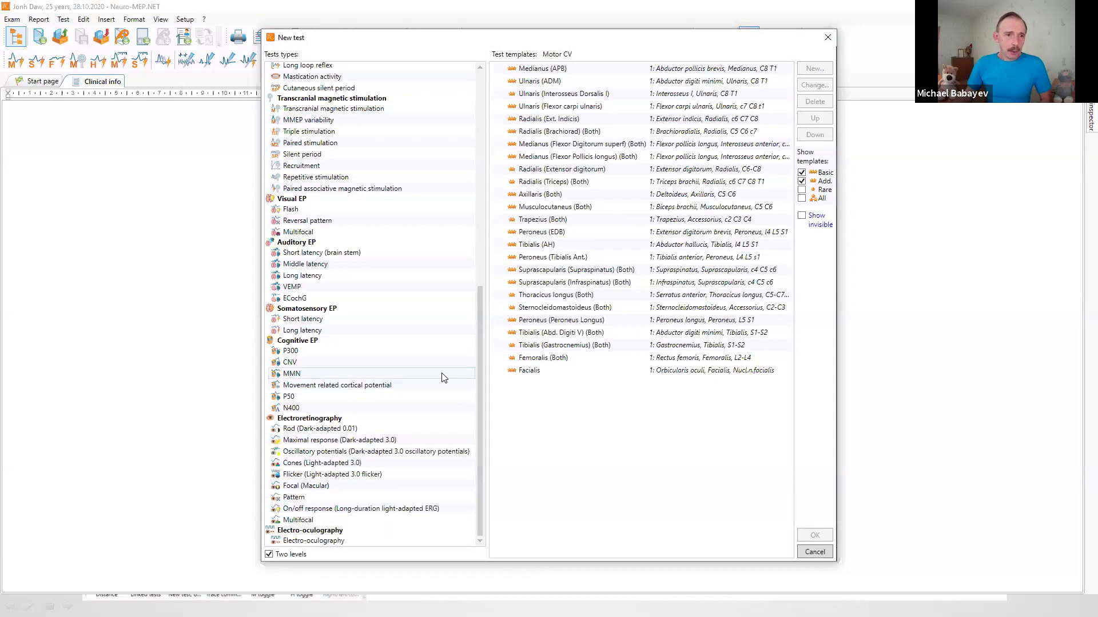
scroll(433, 354, up, 7)
scroll(431, 354, up, 5)
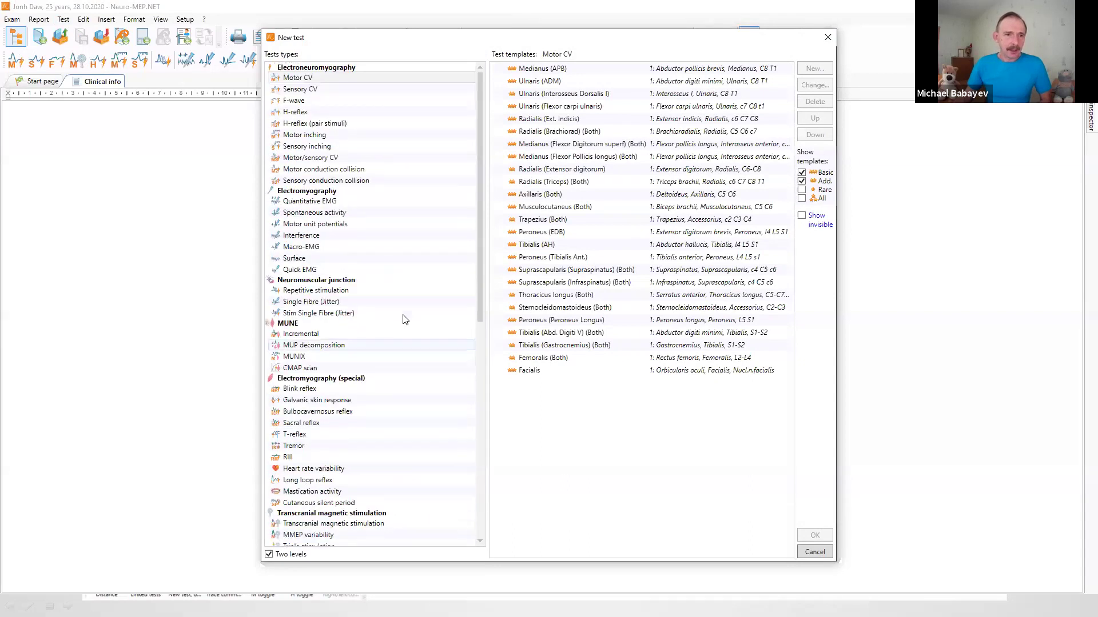
click(309, 239)
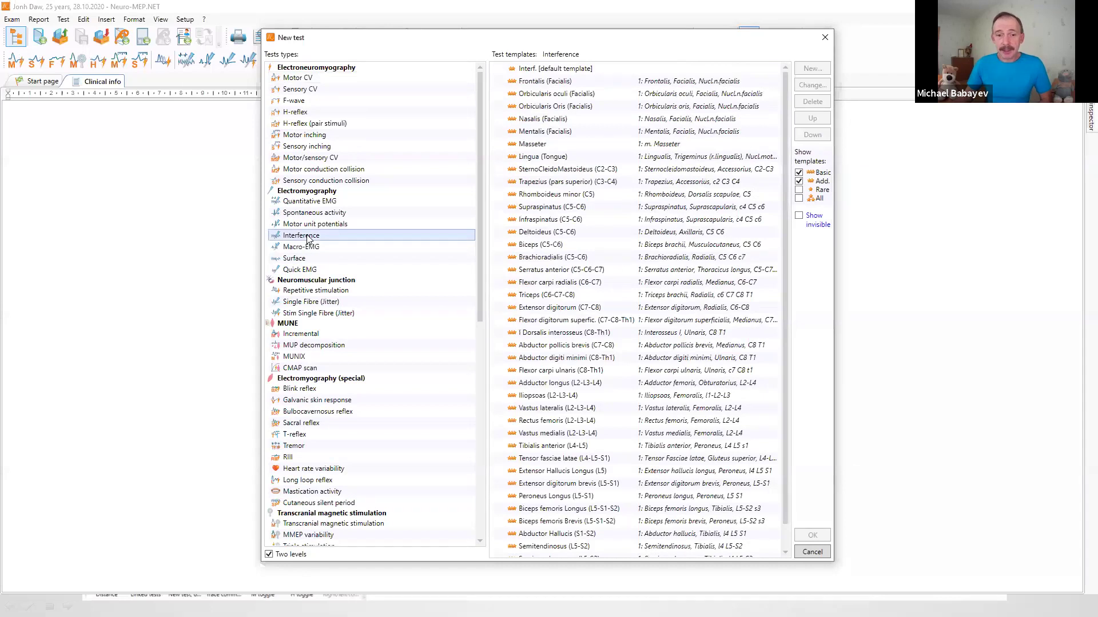
click(560, 260)
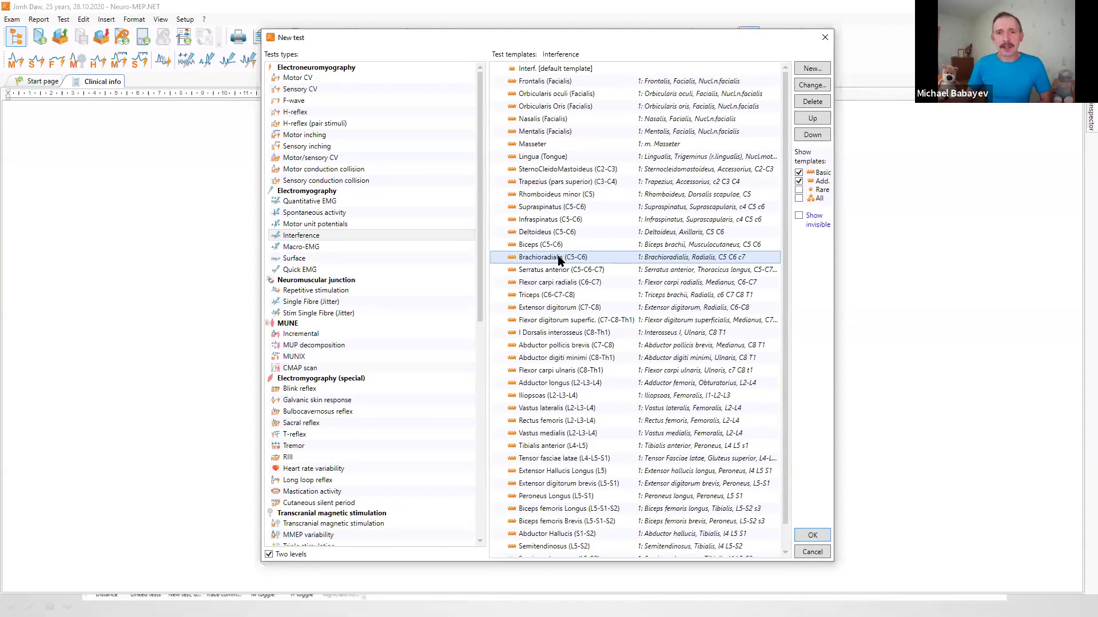
click(824, 37)
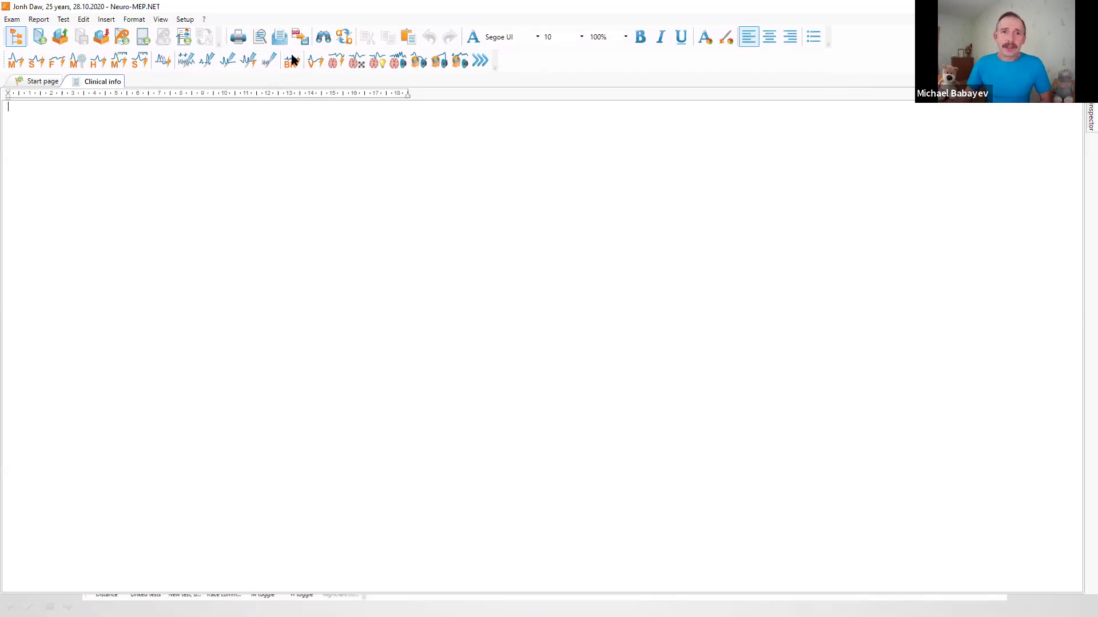
click(479, 61)
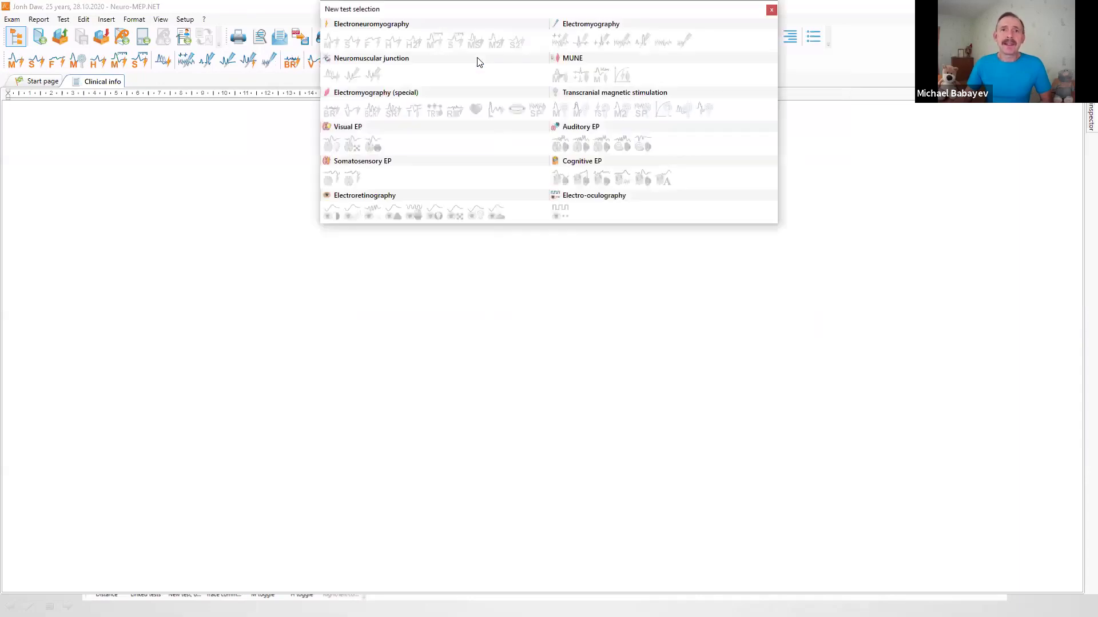
click(111, 163)
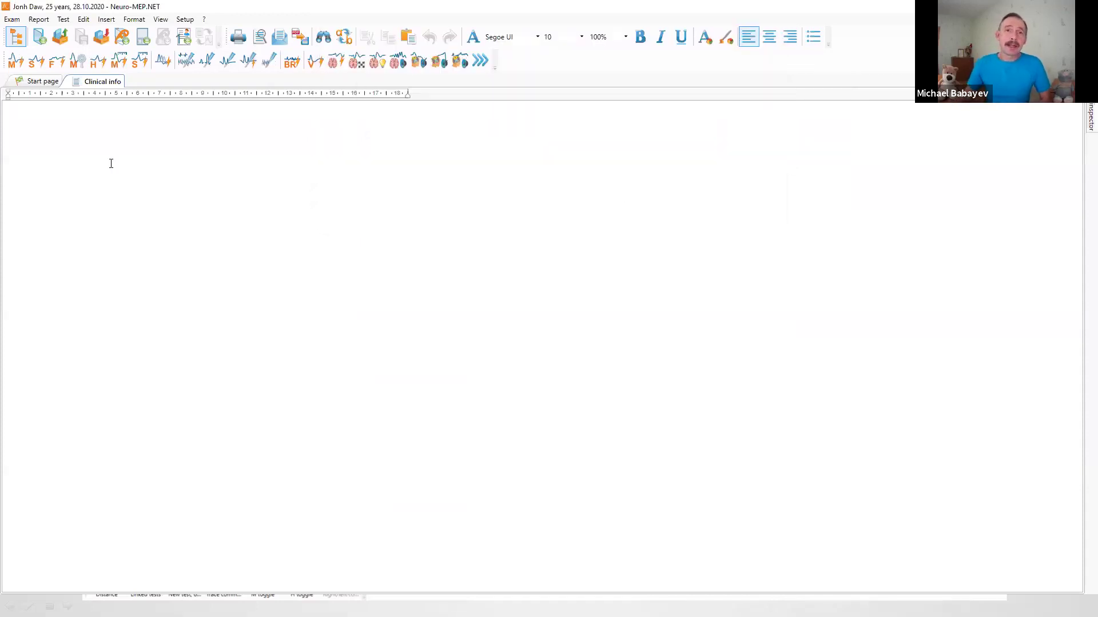
Add a Motor CV test for the right Medianus (APB).
click(16, 65)
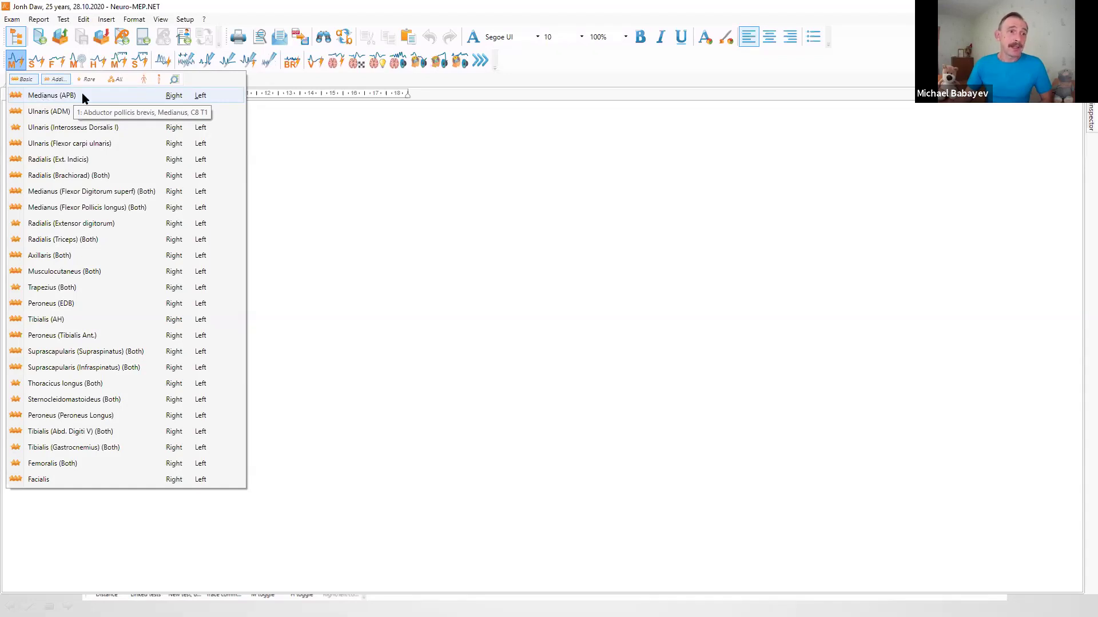
click(173, 96)
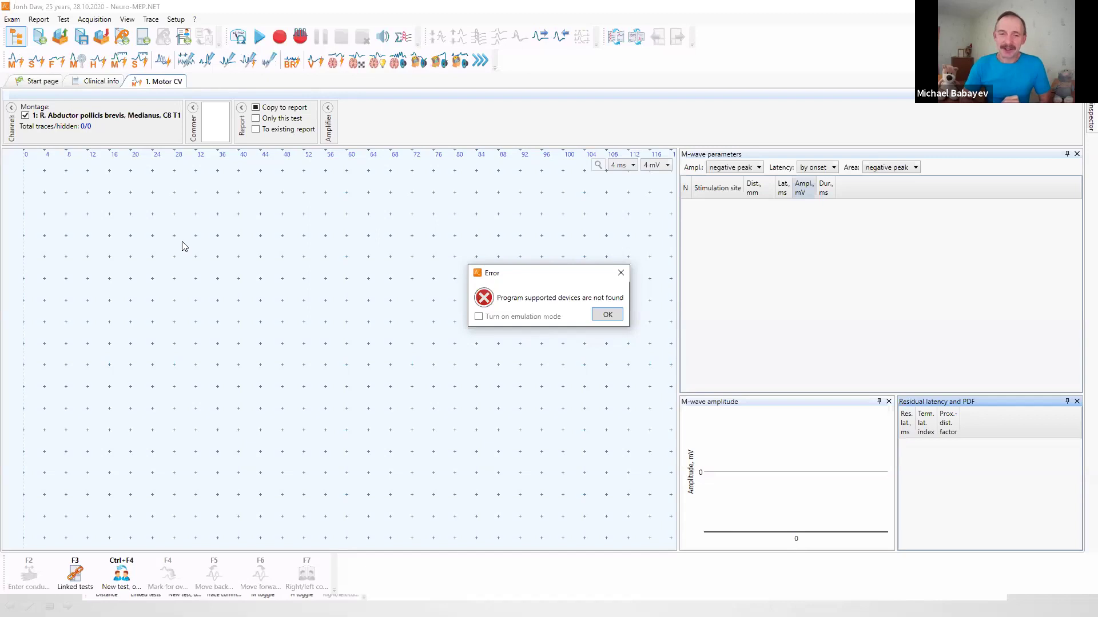
Tick 'Turn on emulation mode' in the Error dialog and confirm.
click(506, 322)
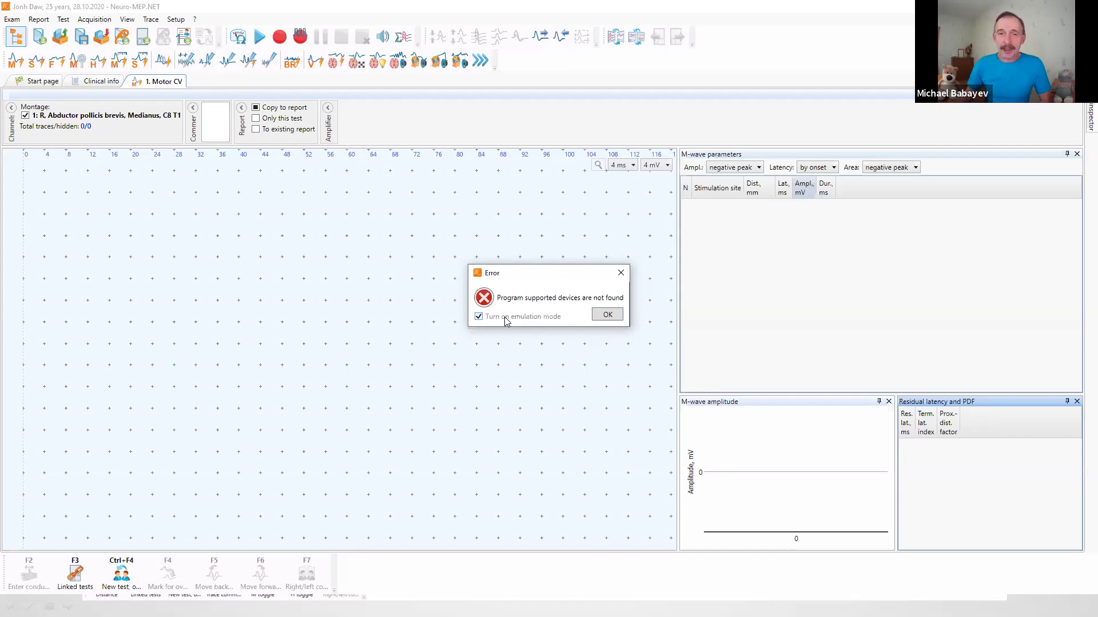
click(605, 315)
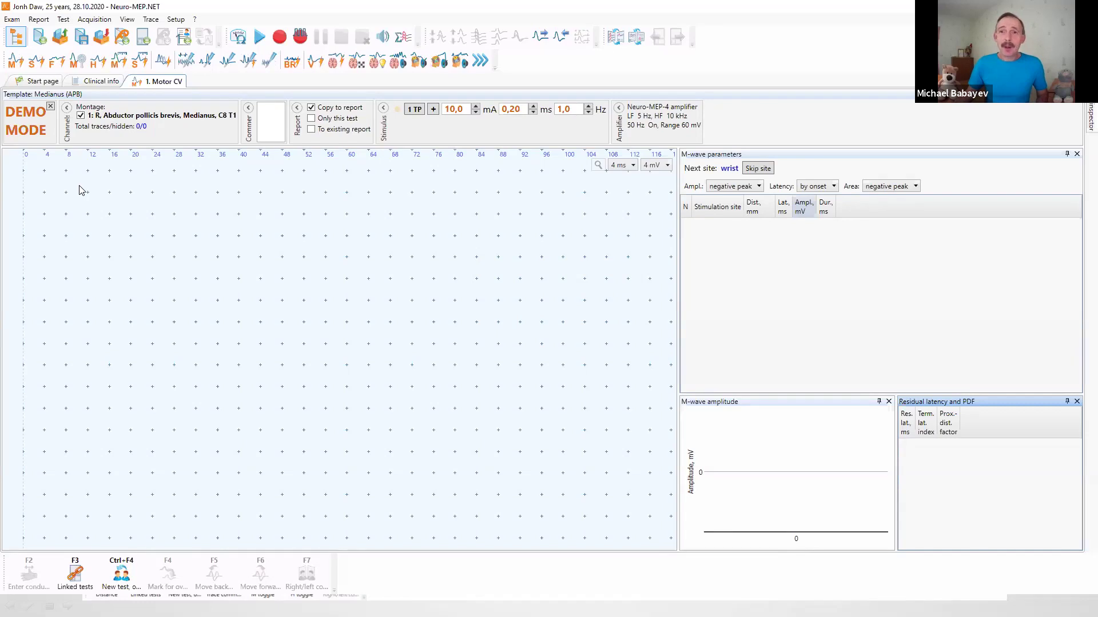
key(F1)
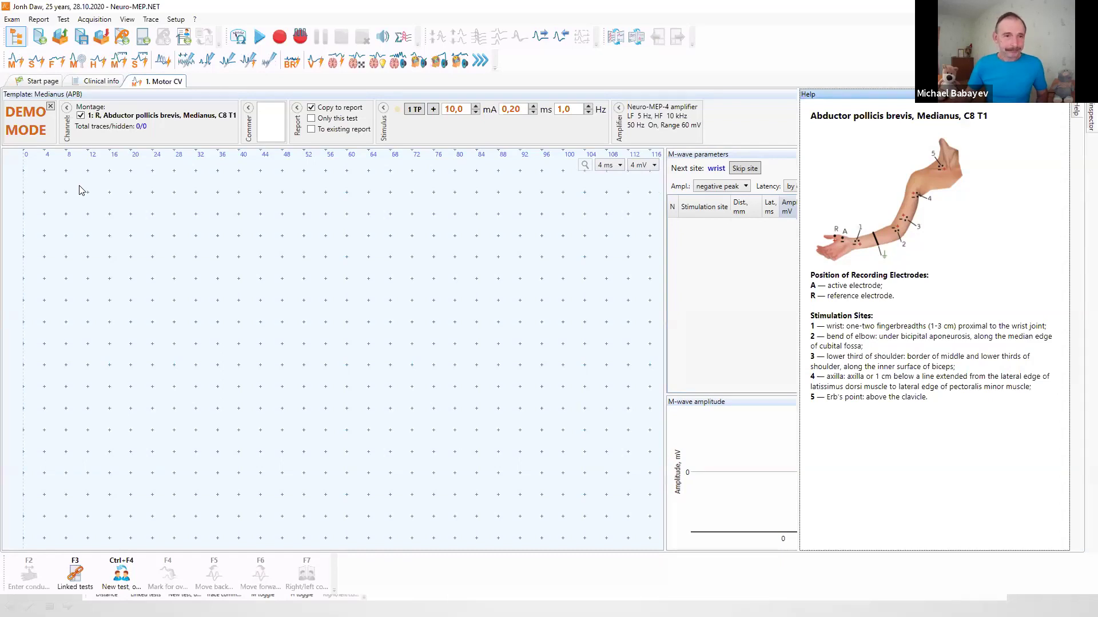
key(F1)
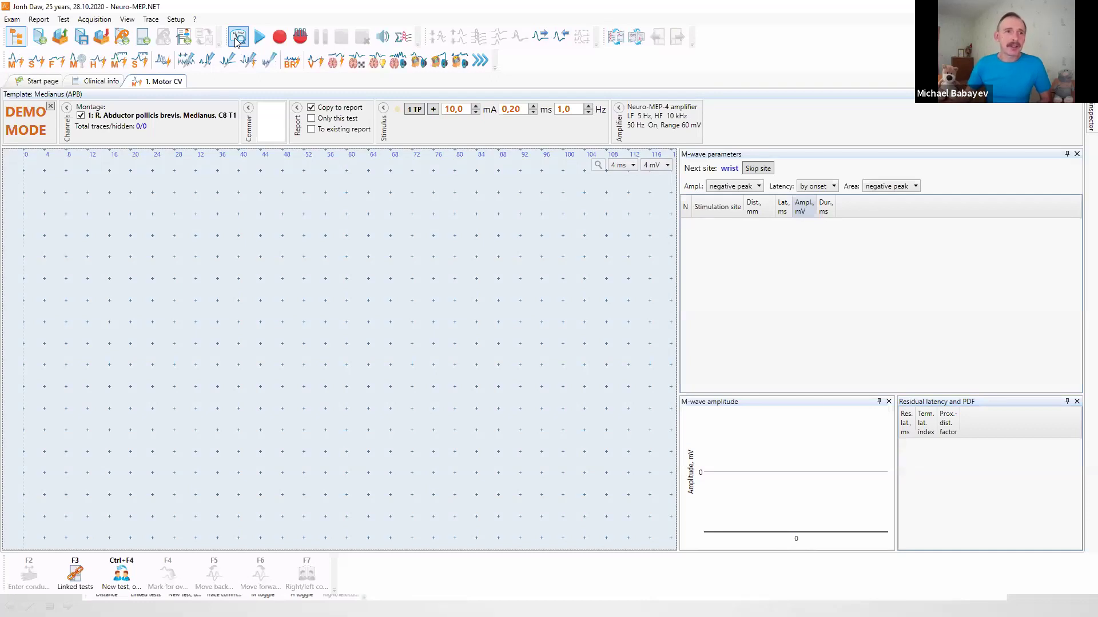
Start wrist stimulation and step the stimulus current from 10 up to 24 mA.
click(300, 37)
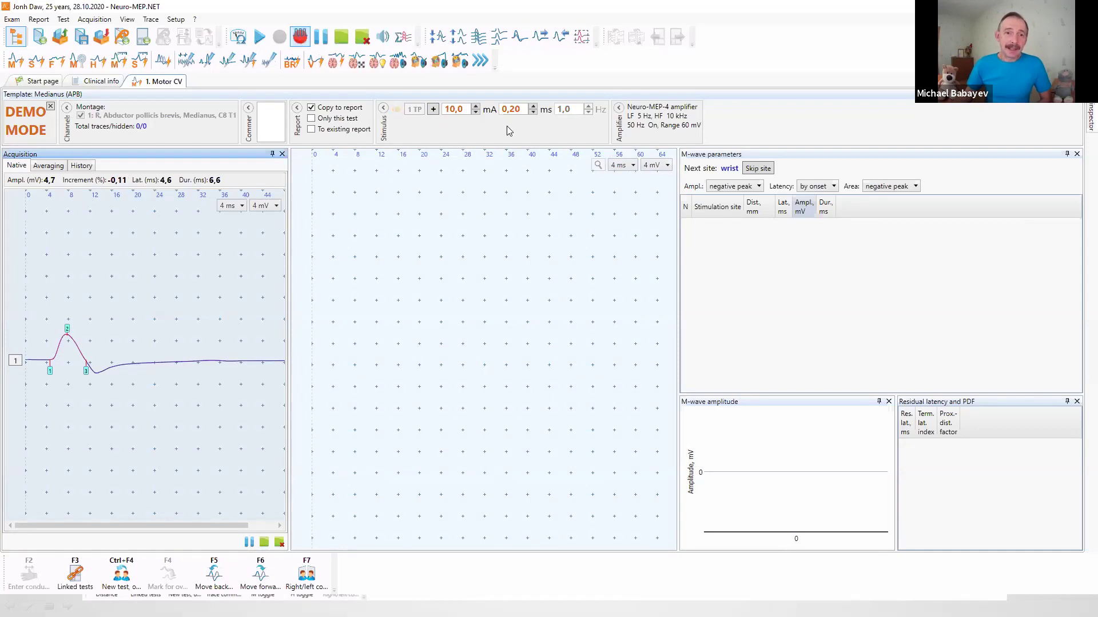
click(475, 107)
click(475, 107)
click(475, 107)
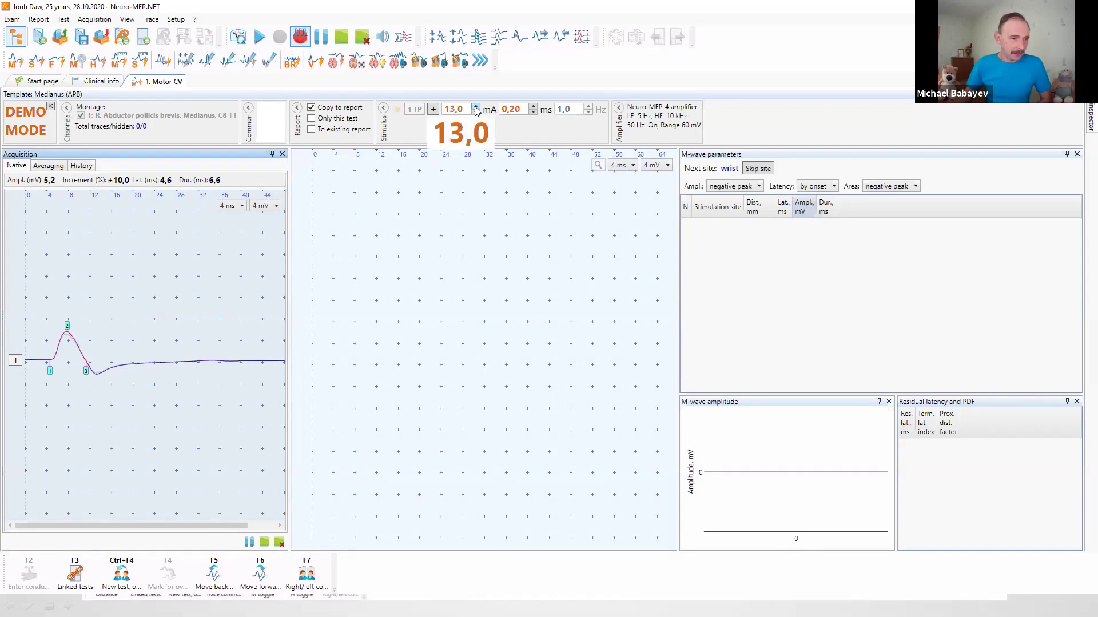
click(475, 107)
click(475, 106)
click(475, 107)
click(475, 107)
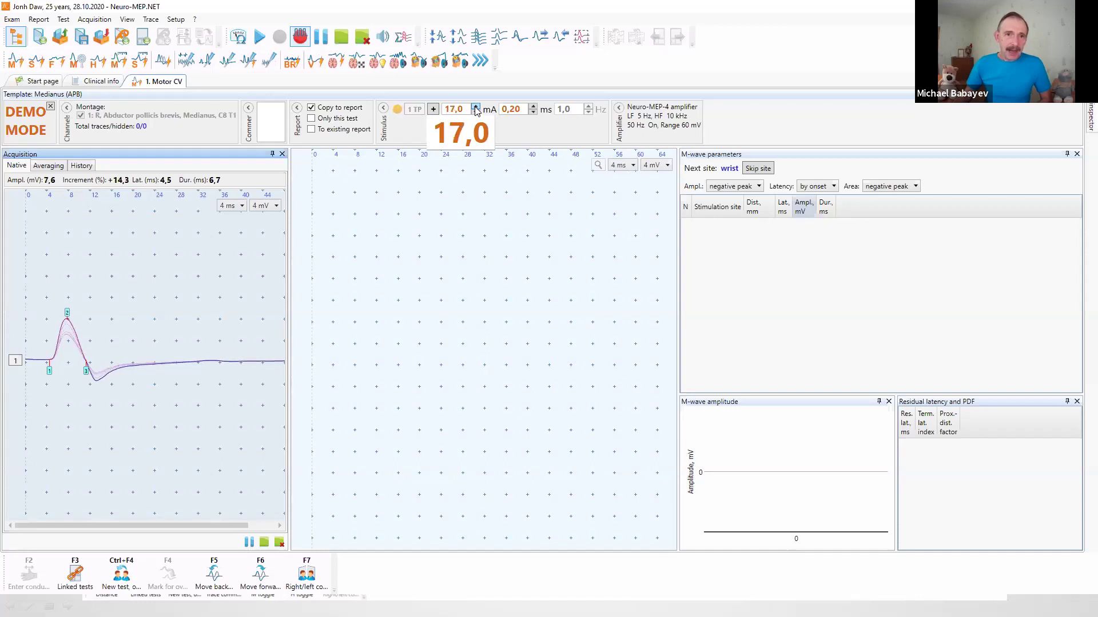
click(476, 107)
click(475, 107)
click(475, 107)
click(475, 107)
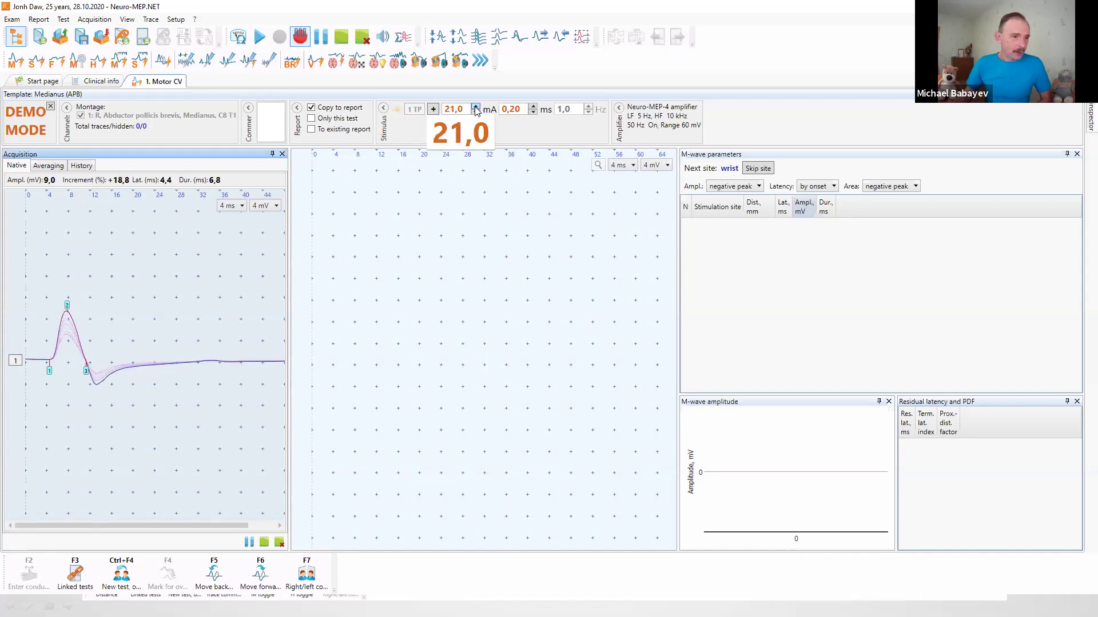
click(475, 107)
click(475, 107)
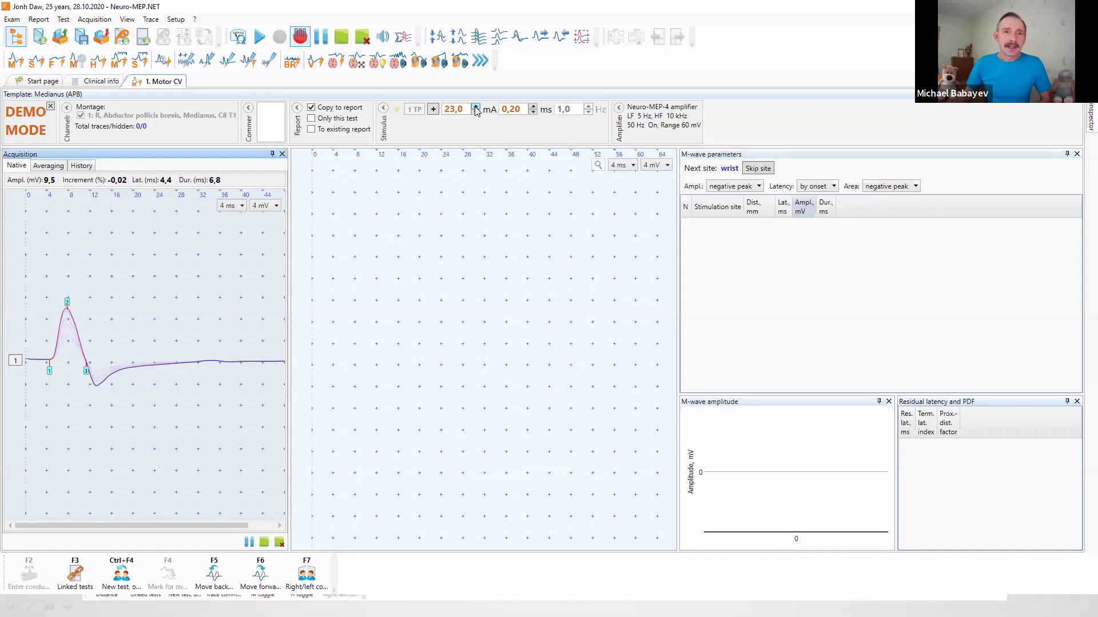
click(475, 107)
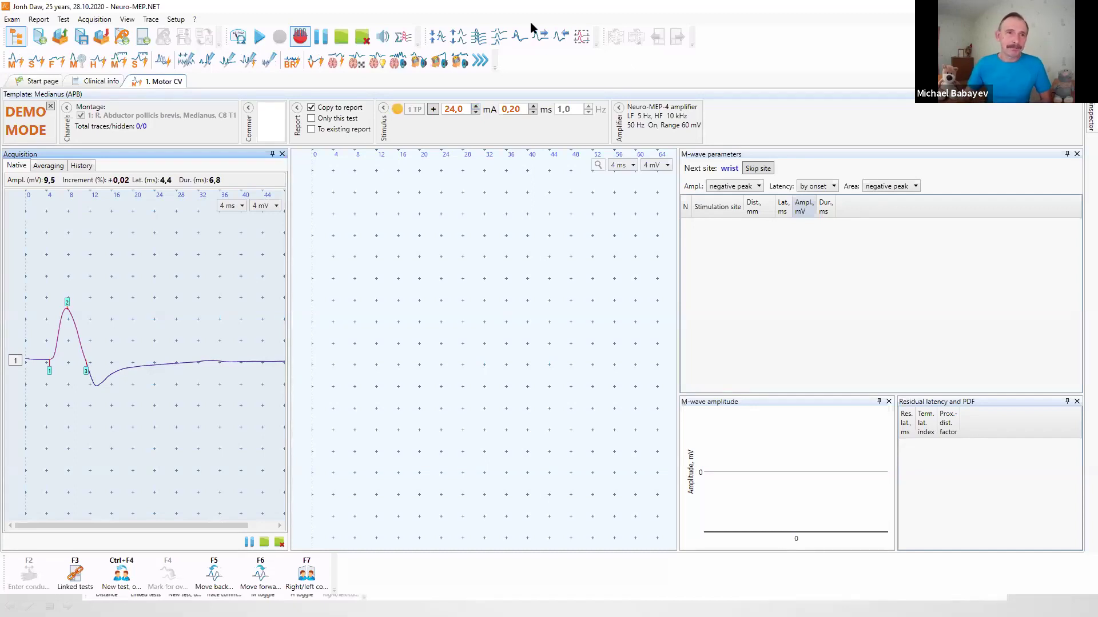
Store the wrist M-wave, then record and save the elbow response, reaching 52,5 m/s.
key(Return)
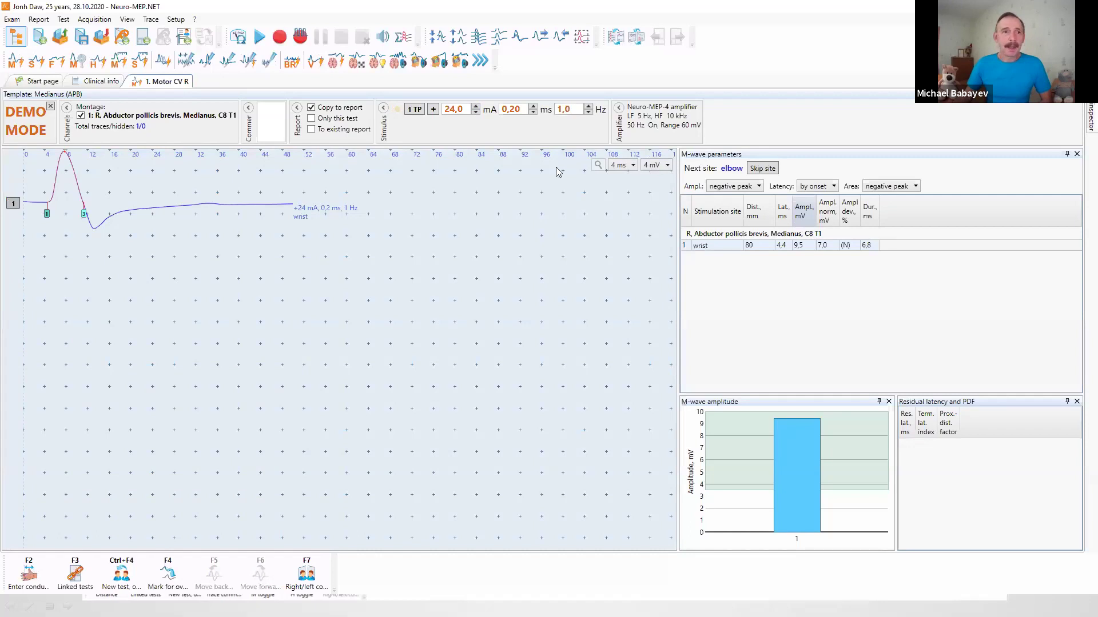
click(300, 37)
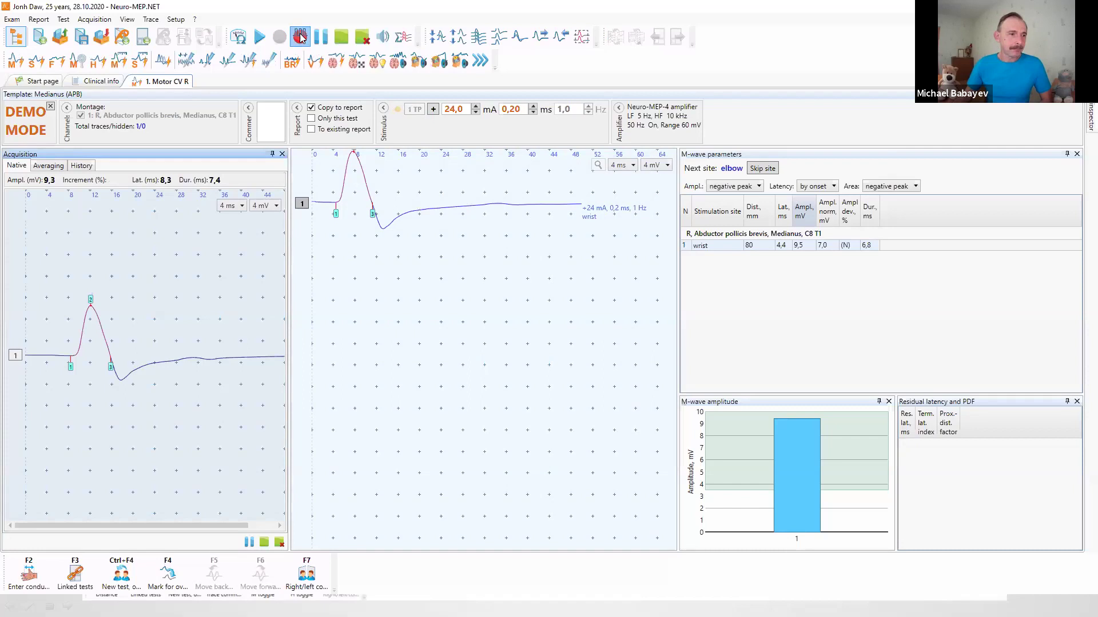
click(341, 39)
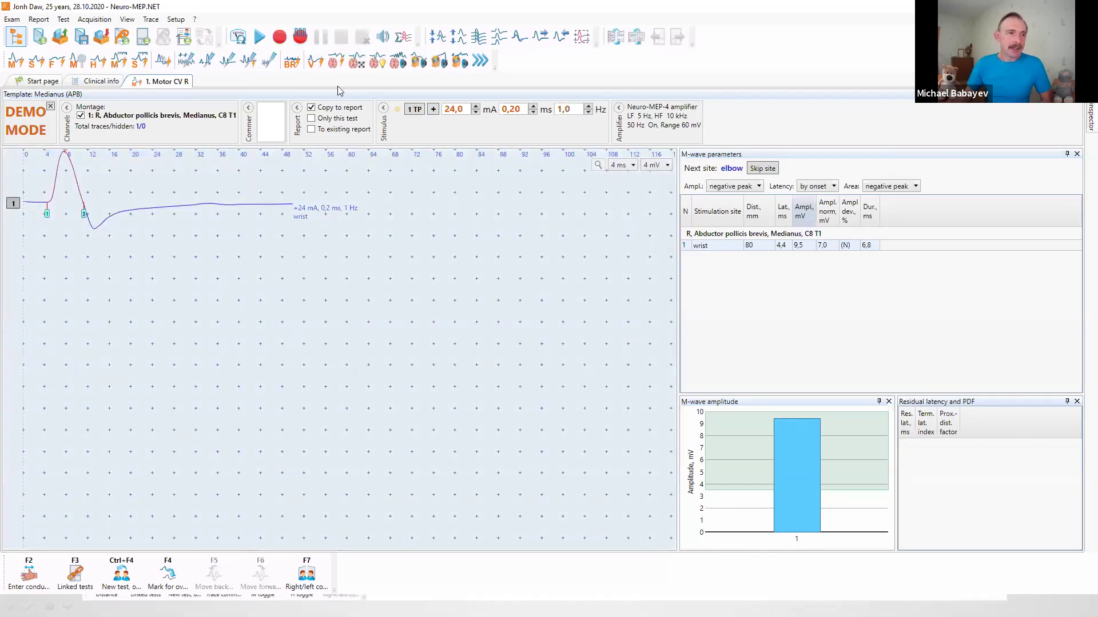
Pull the elbow and wrist traces apart and move the wrist onset marker to 4,2 ms latency.
drag(14, 257, 18, 332)
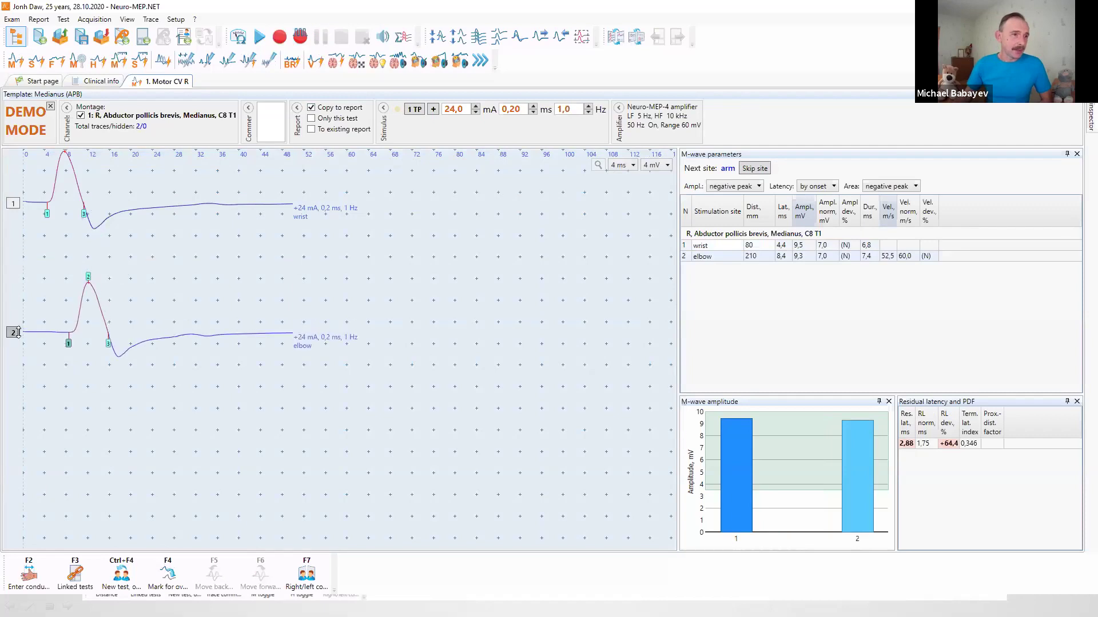
drag(13, 203, 14, 238)
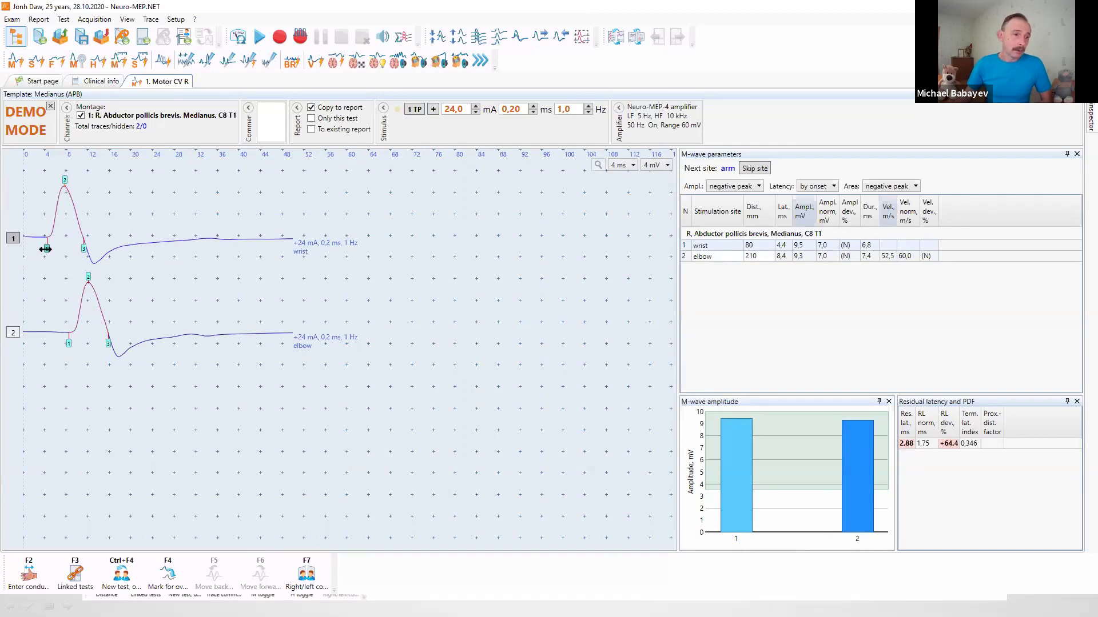
drag(48, 238, 46, 238)
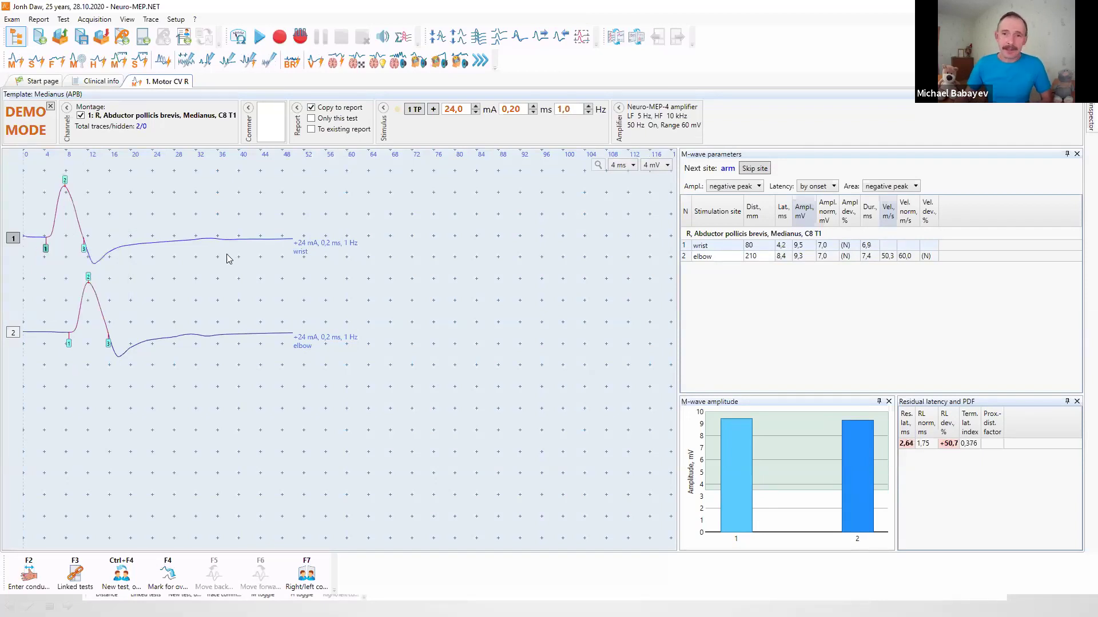
Raise the wrist row's Dist. value in the M-wave table to 82 mm.
click(759, 245)
click(760, 245)
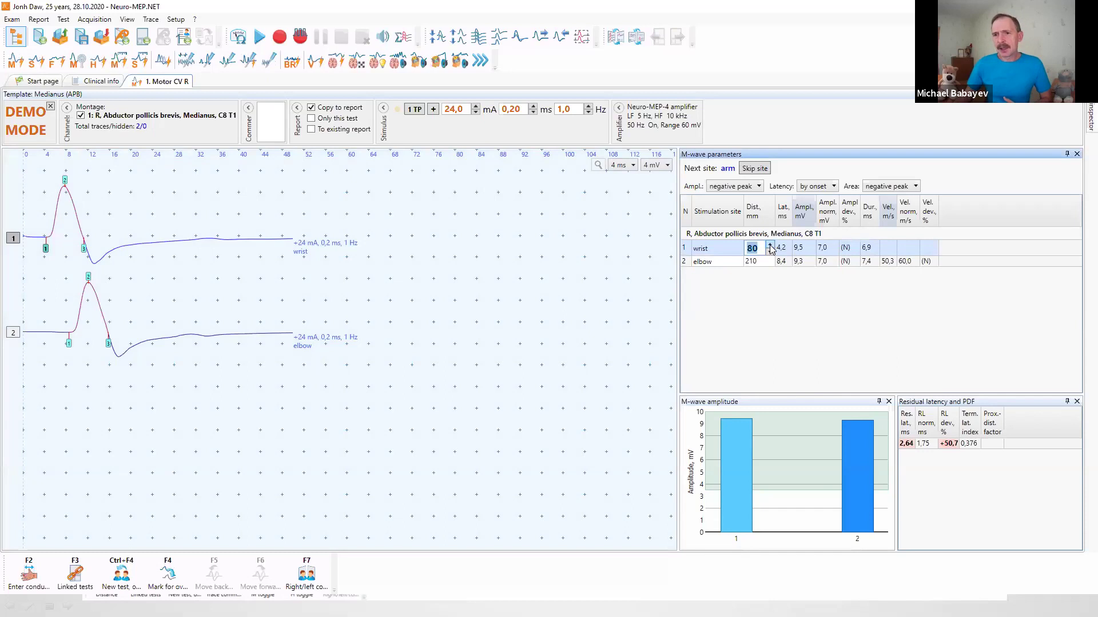
click(769, 246)
click(769, 246)
click(585, 292)
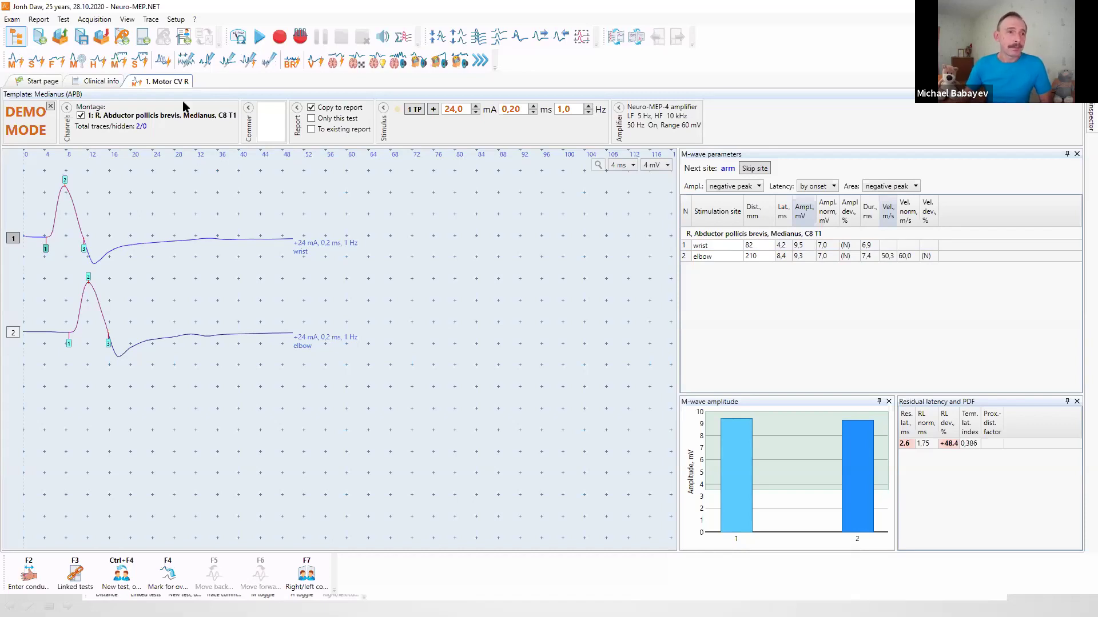
Create the Basic report from its template, then close the exam and save it.
click(183, 39)
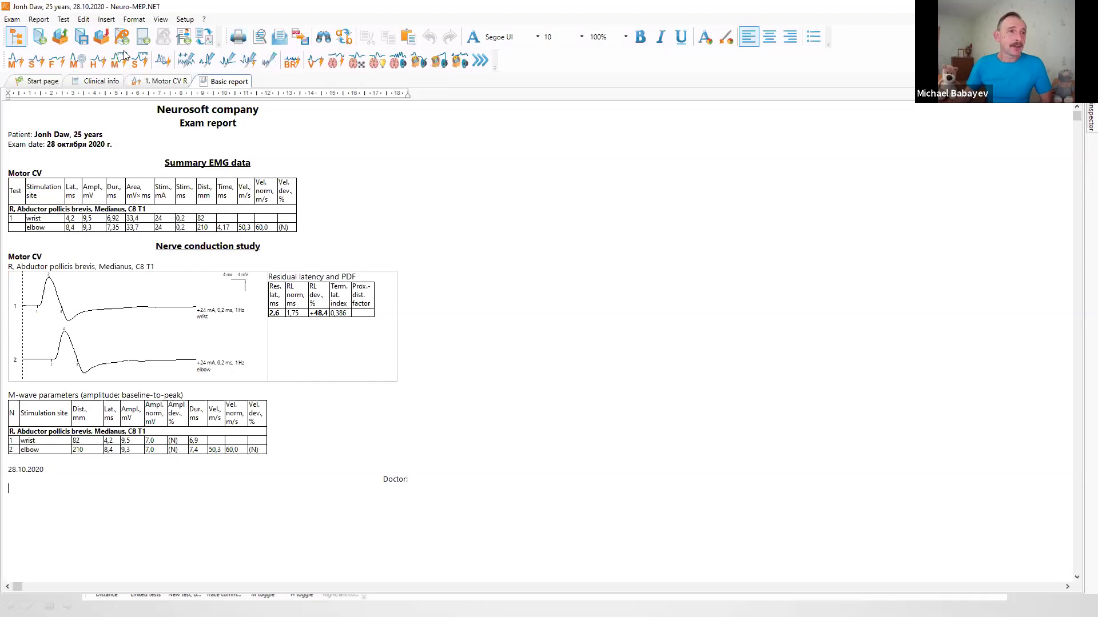
click(103, 37)
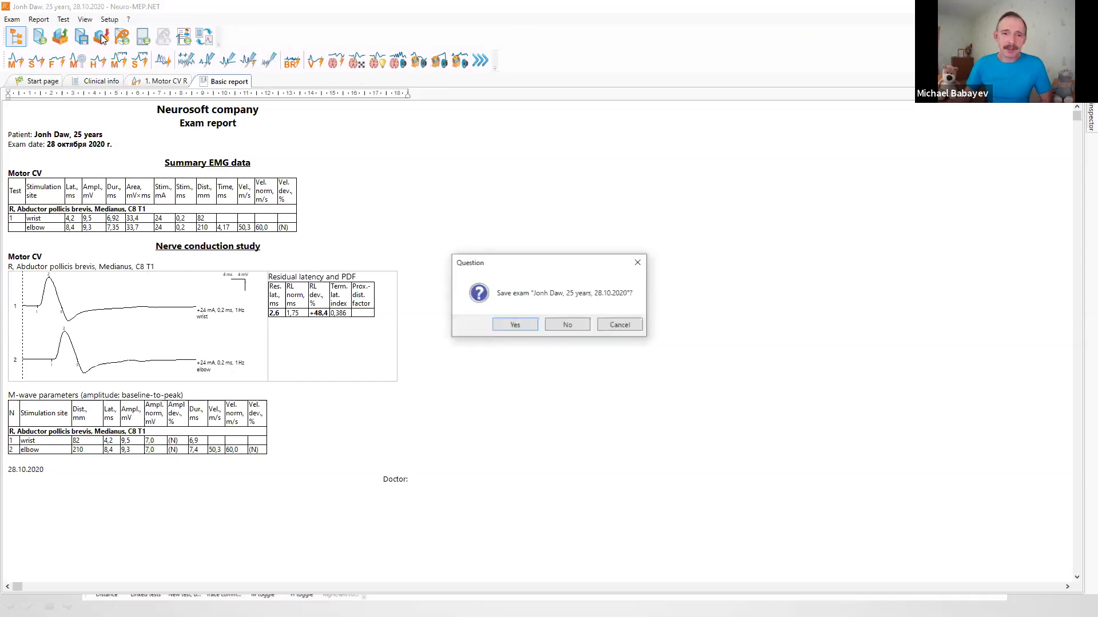
click(520, 328)
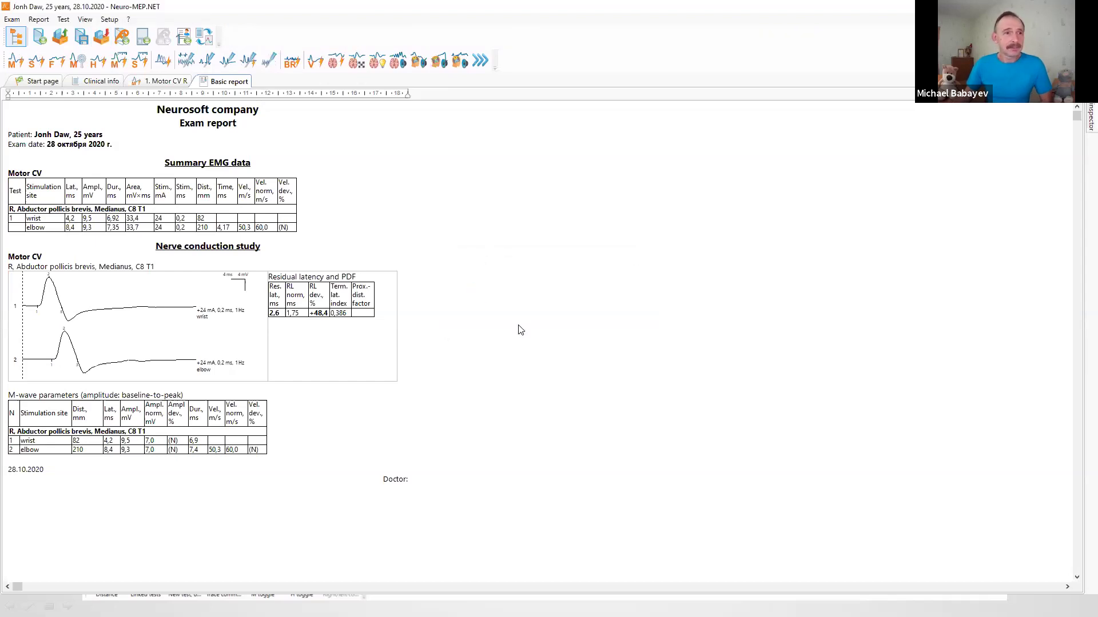